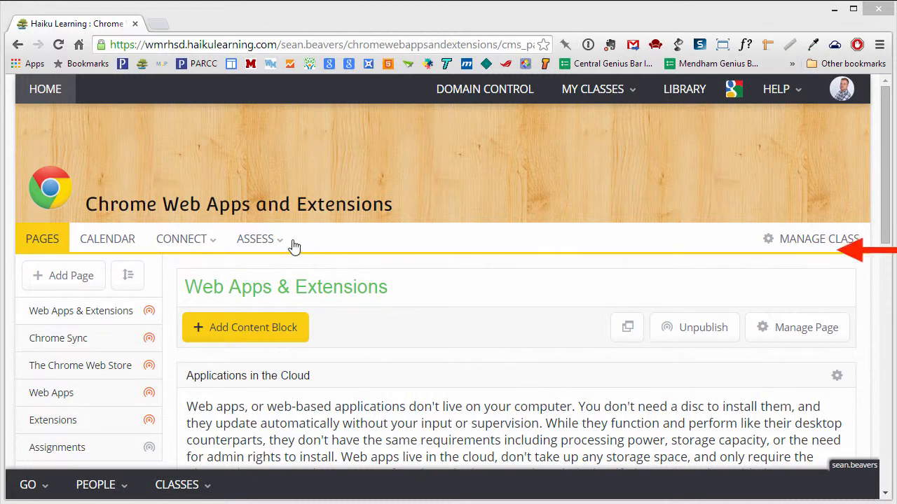
# Open the Assessments list for the Chrome Web Apps and Extensions class
pyautogui.moveTo(272, 236)
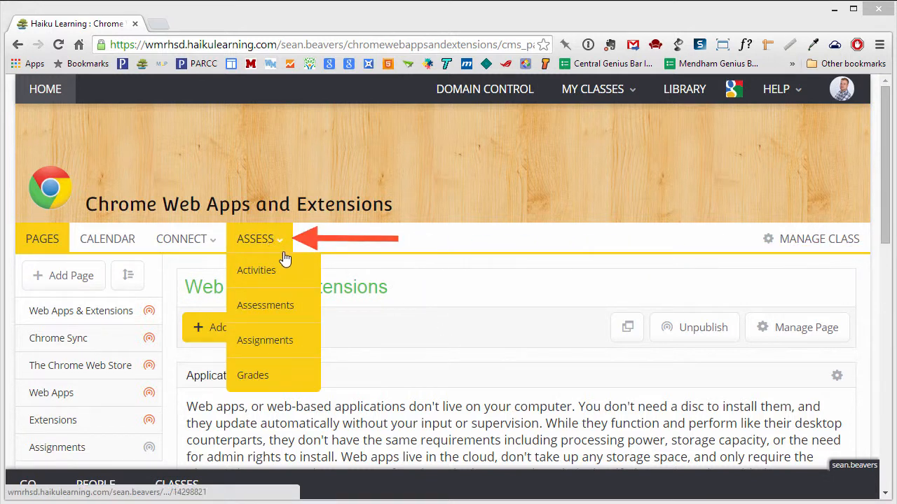
pyautogui.click(306, 311)
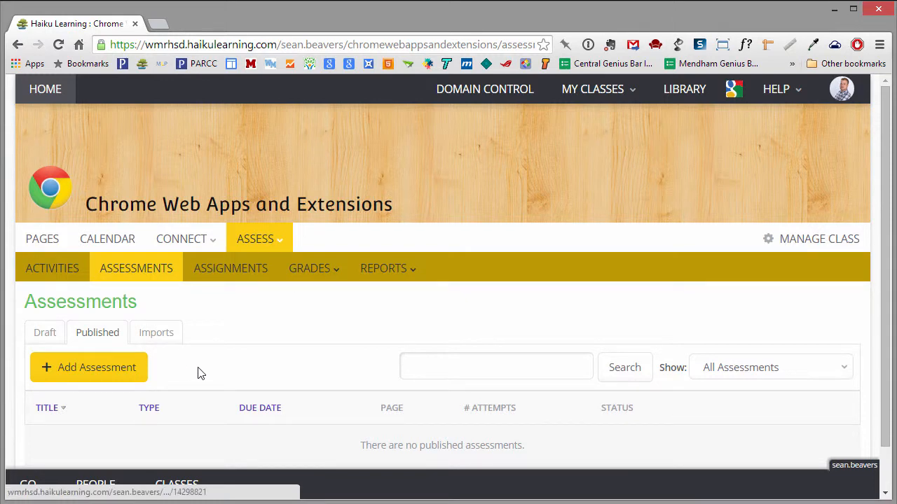
# Start a new Exam titled 'Chrome Final Exam' with 100 total points
pyautogui.click(93, 371)
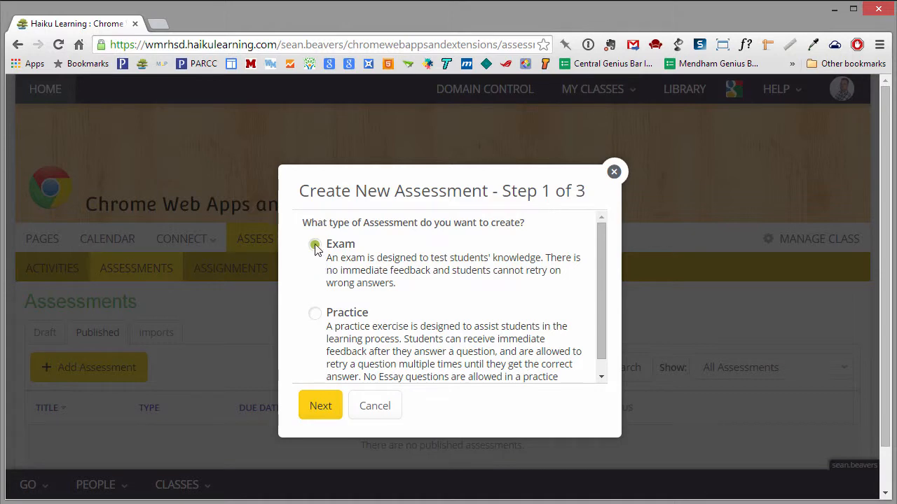
pyautogui.click(315, 406)
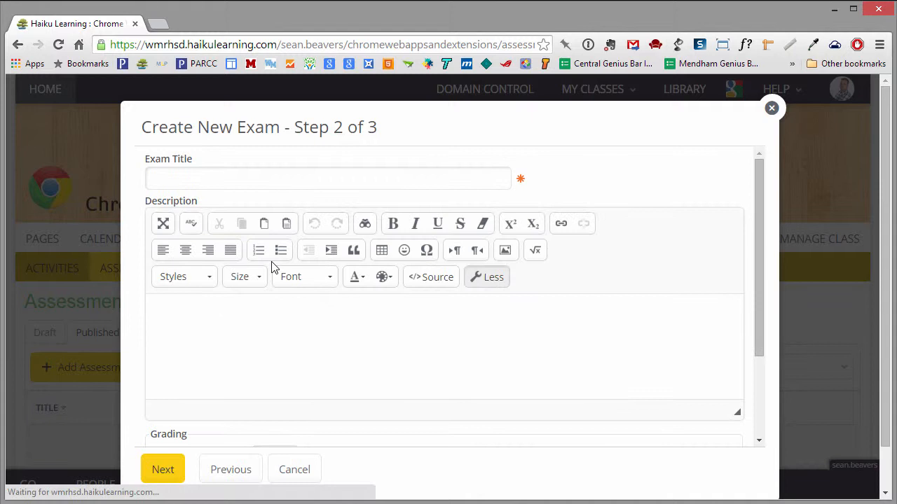
pyautogui.click(243, 176)
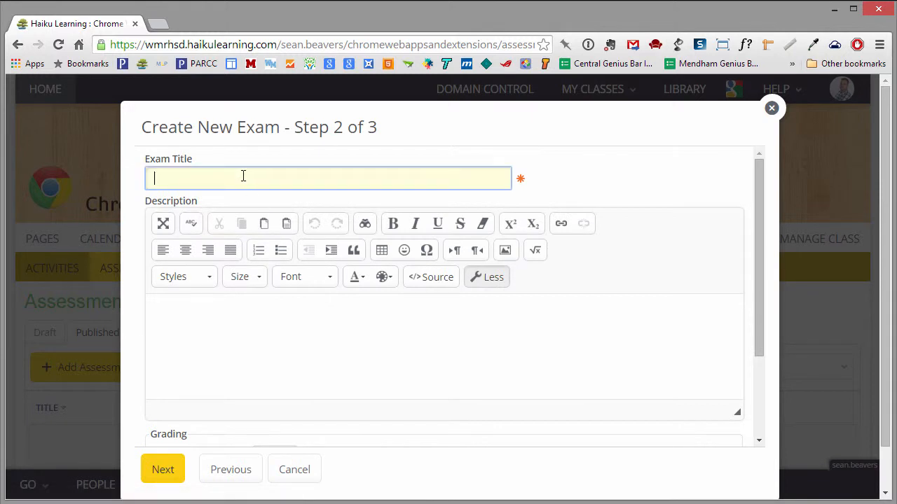
pyautogui.write('Chrome Final Exam')
pyautogui.moveTo(758, 335); pyautogui.dragTo(749, 424)
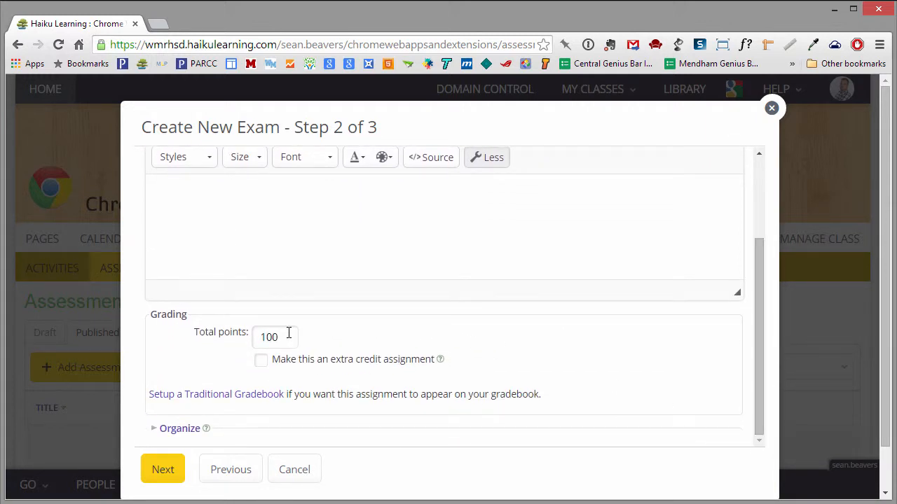
pyautogui.click(162, 472)
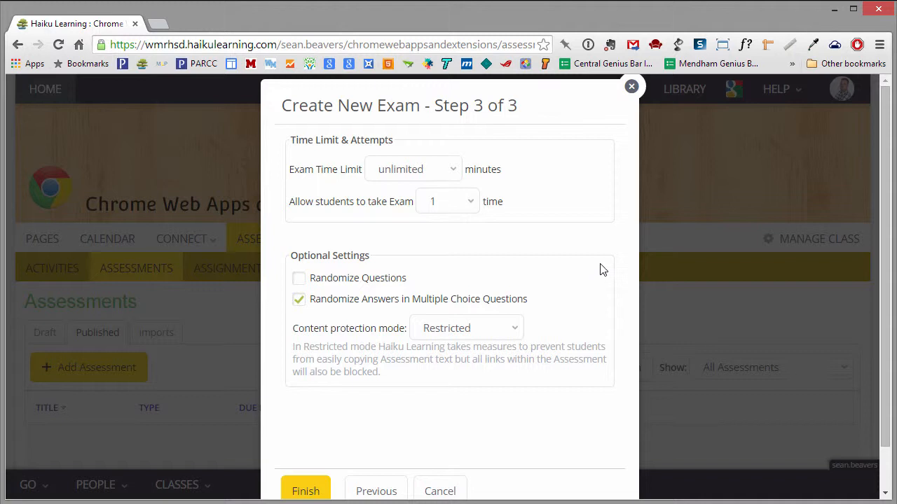
# Set a 40-minute time limit with randomized questions and create the exam as a draft
pyautogui.click(449, 174)
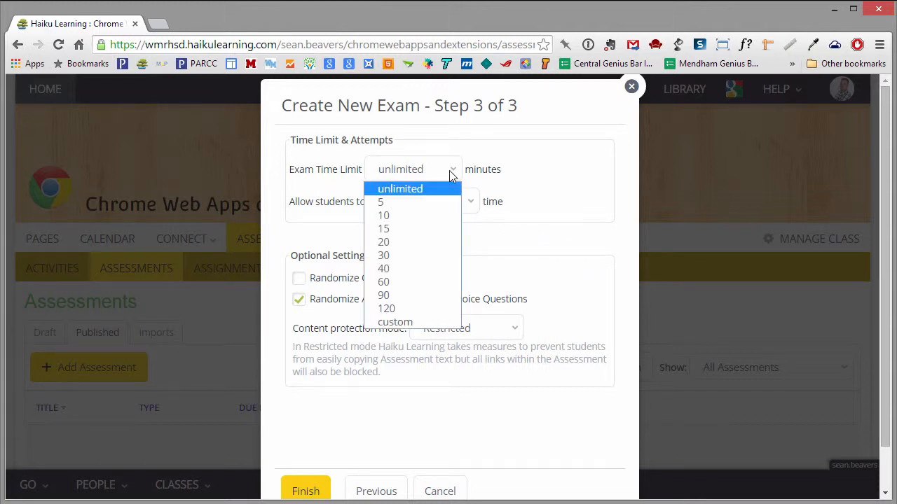
pyautogui.click(414, 269)
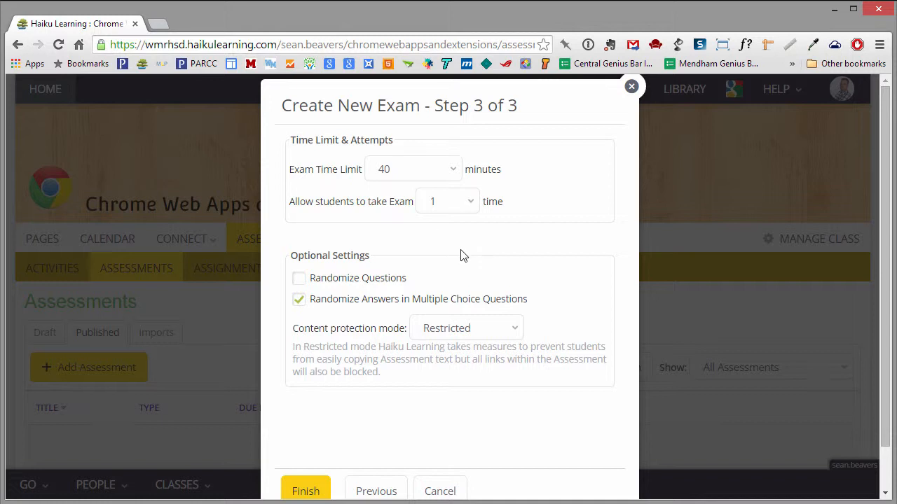
pyautogui.click(299, 278)
pyautogui.click(305, 491)
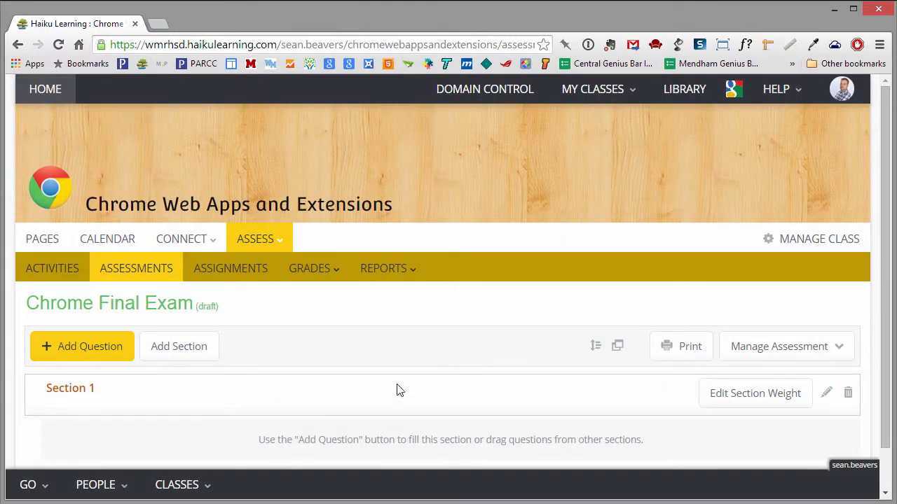
# Rename the first section from 'Section 1' to 'True or False' and save it
pyautogui.click(827, 395)
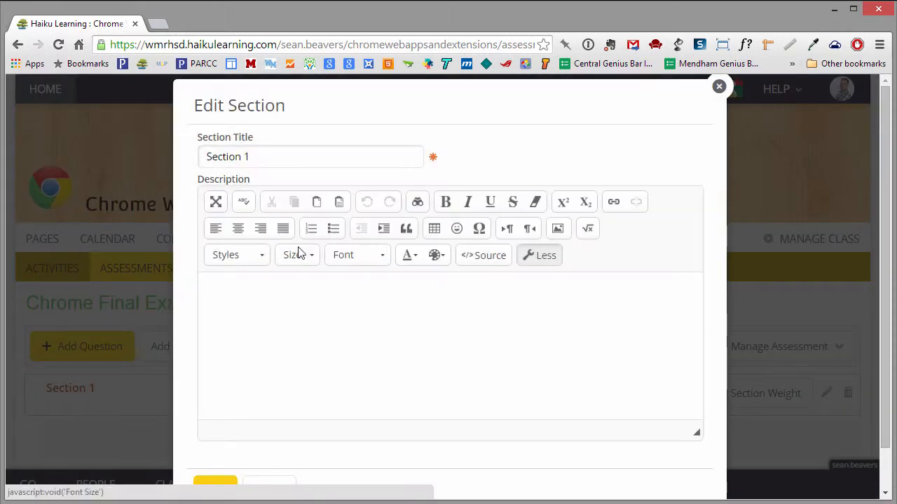
pyautogui.click(270, 146)
pyautogui.moveTo(251, 157); pyautogui.dragTo(201, 162)
pyautogui.write('True or False')
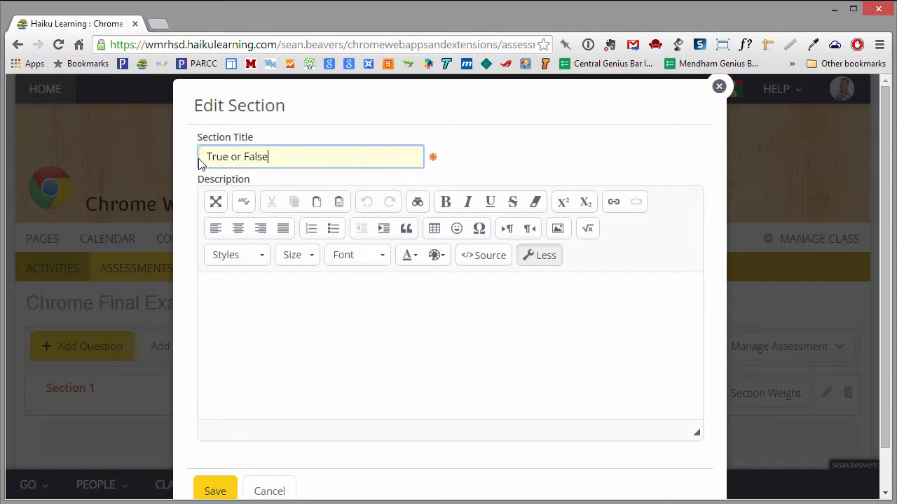
pyautogui.click(215, 491)
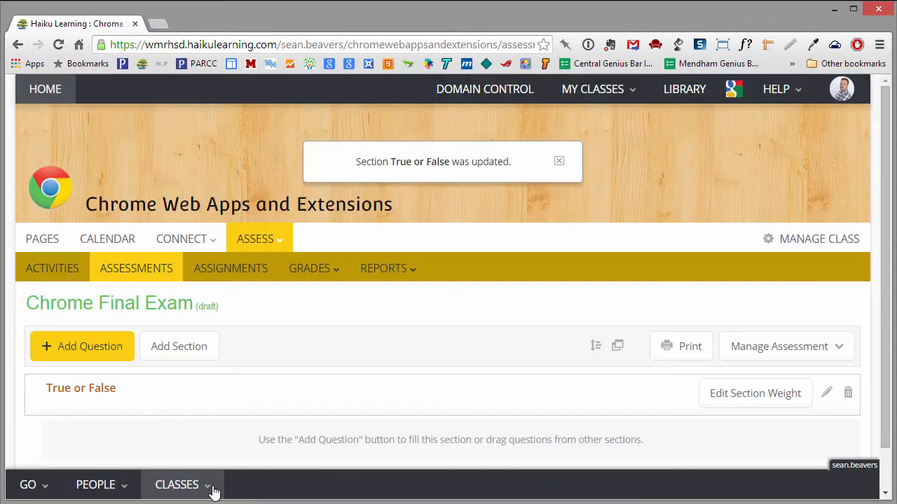
pyautogui.click(192, 350)
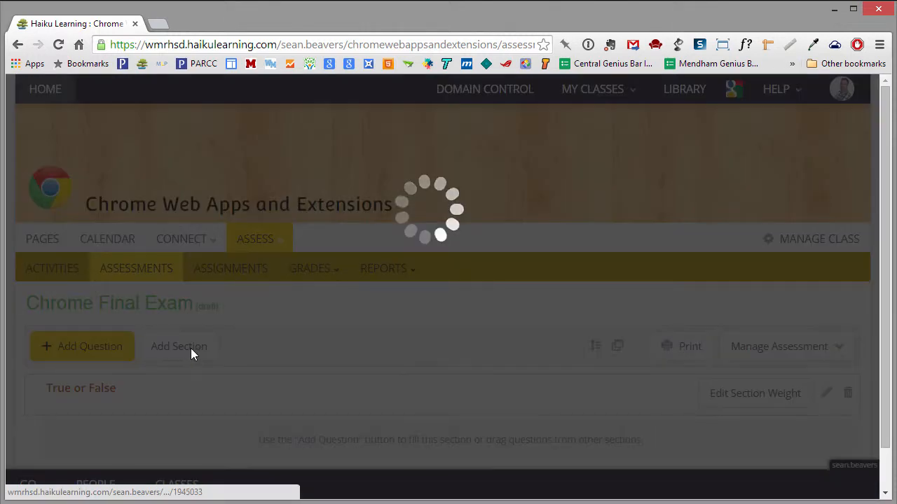
# Add two sections named 'Multiple Choice' and 'Short Essay' after True or False
pyautogui.click(247, 151)
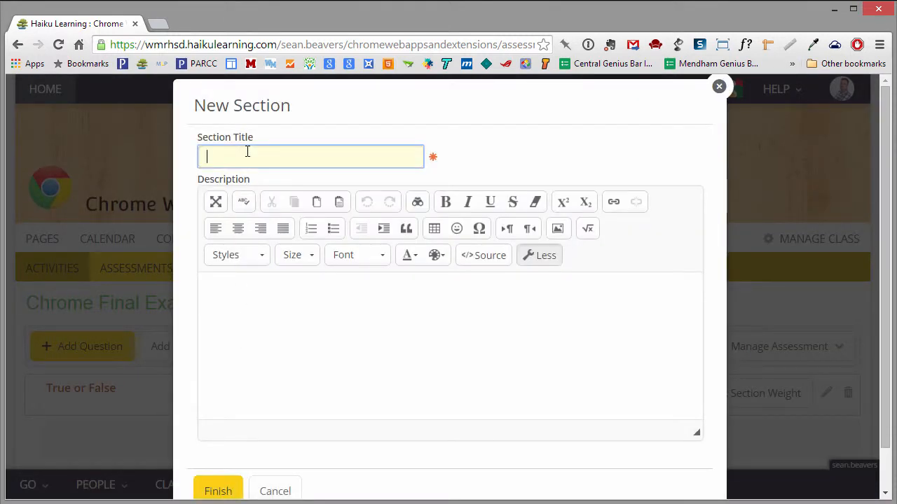
pyautogui.write('Multiple Choice')
pyautogui.click(215, 493)
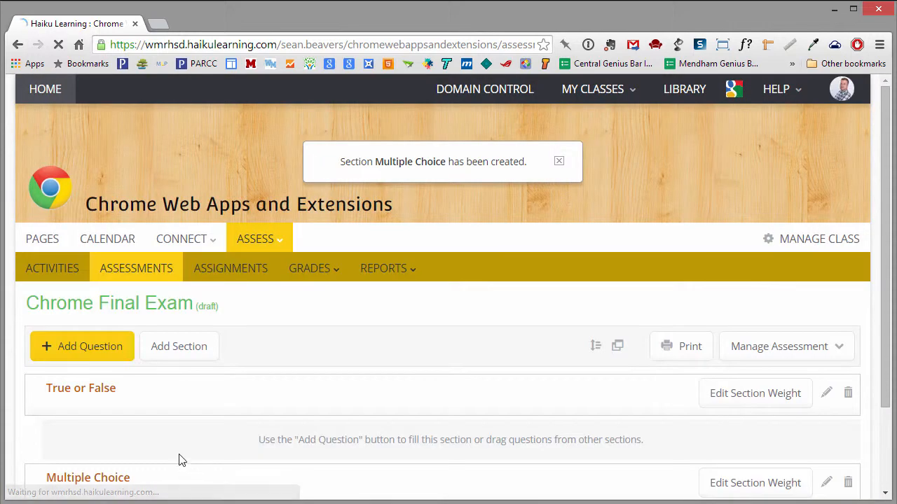
pyautogui.click(172, 346)
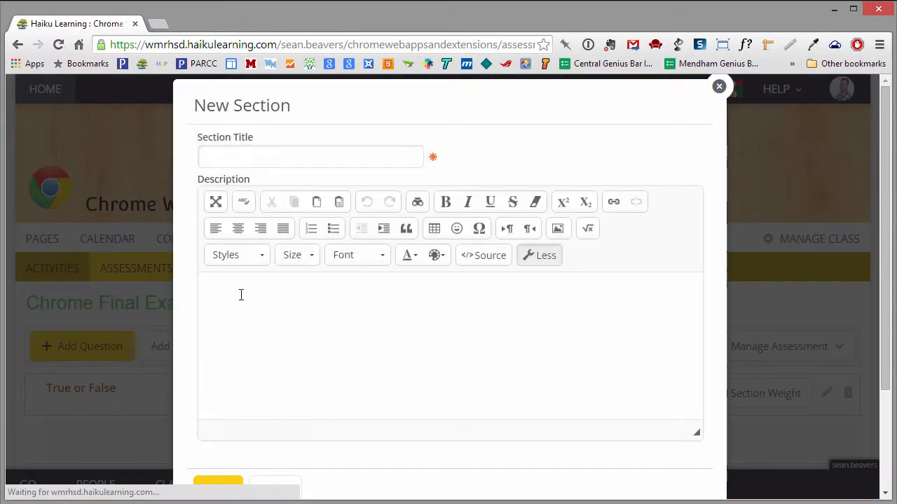
pyautogui.click(235, 157)
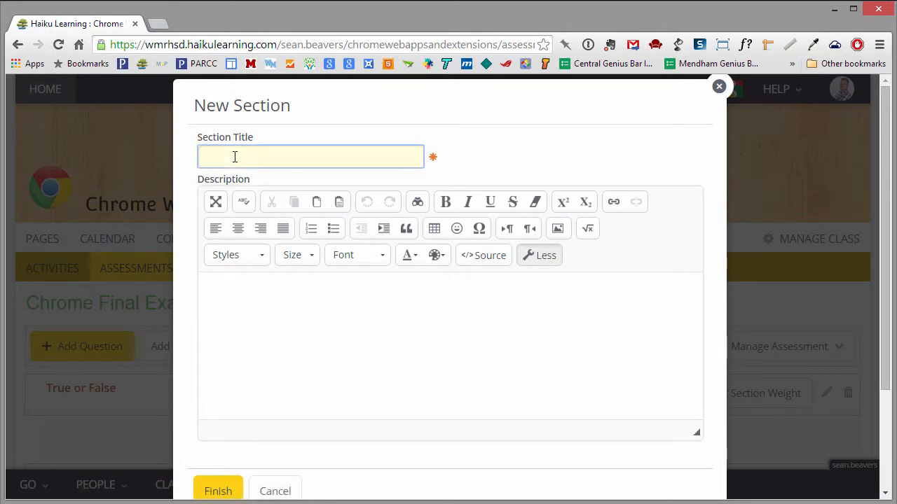
pyautogui.write('Short Essay')
pyautogui.click(219, 489)
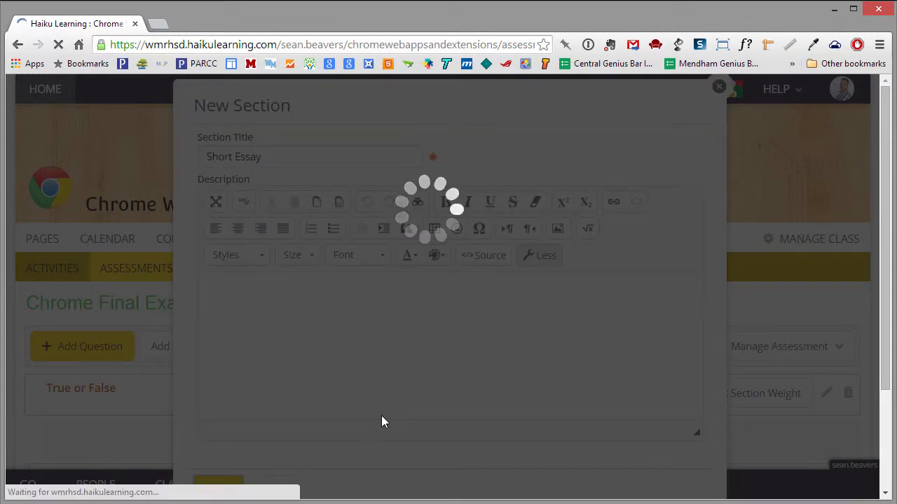
pyautogui.scroll(-2, 551, 396)
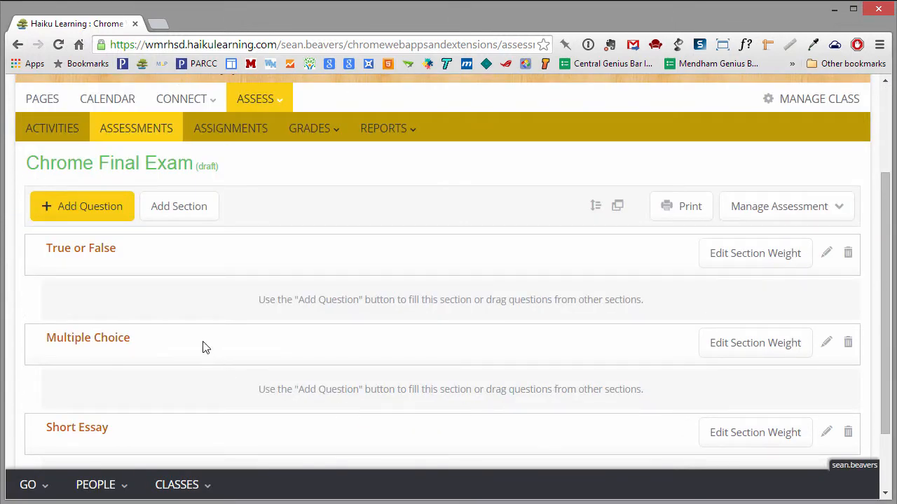
# Reorder the sections so Multiple Choice comes before True or False
pyautogui.click(595, 209)
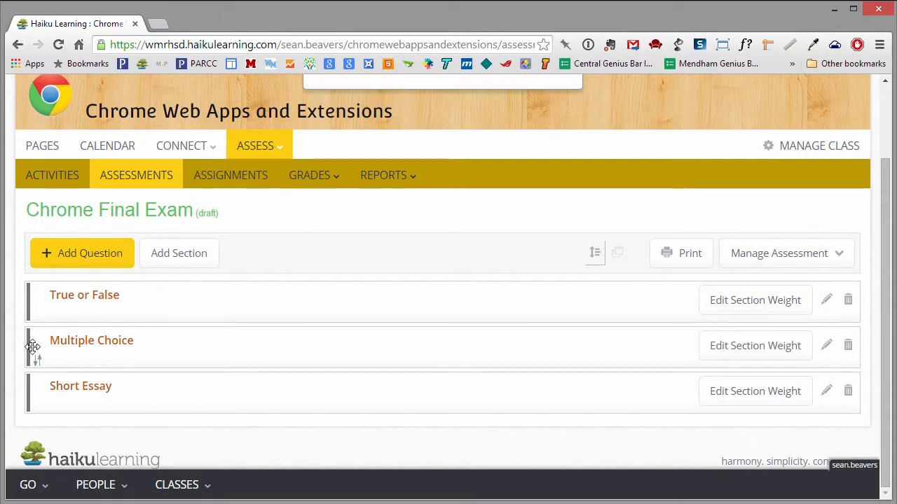
pyautogui.moveTo(33, 347); pyautogui.dragTo(35, 294)
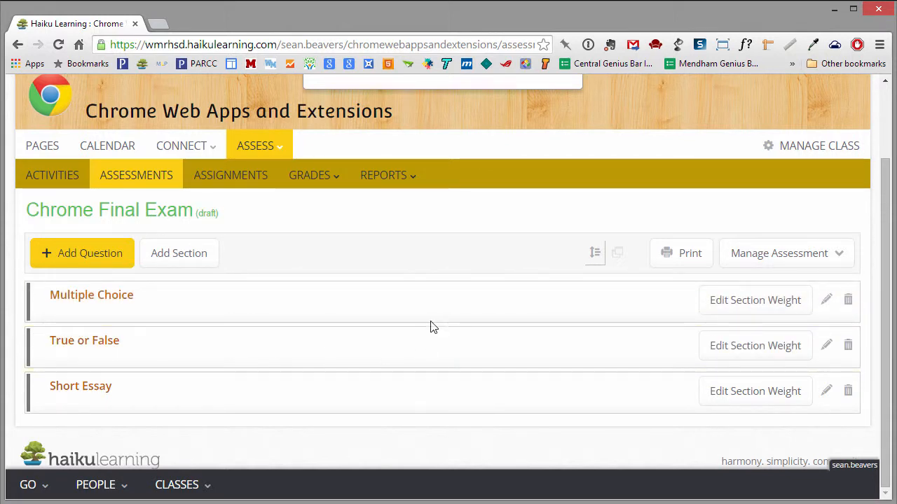
pyautogui.click(594, 258)
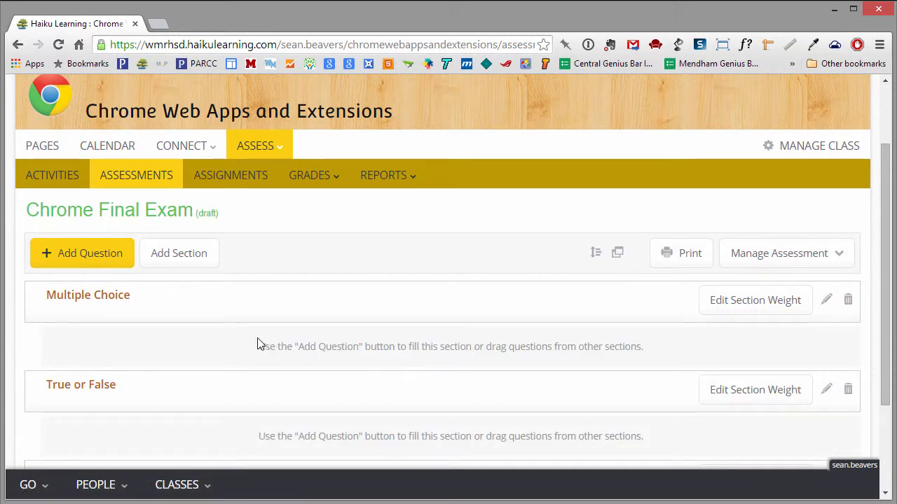
pyautogui.click(71, 258)
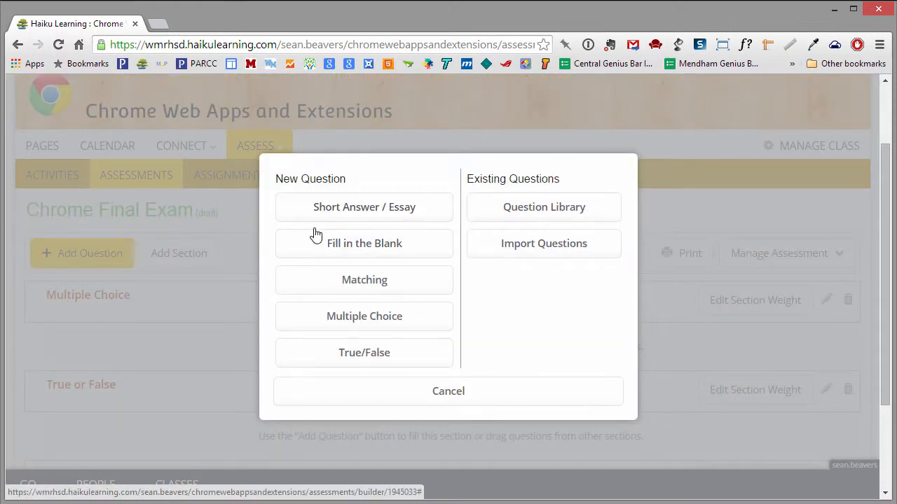
# Create a multiple-choice question: 'What is a key feature of Google Chrome that sets it apart from Internet Explorer?'
pyautogui.click(327, 326)
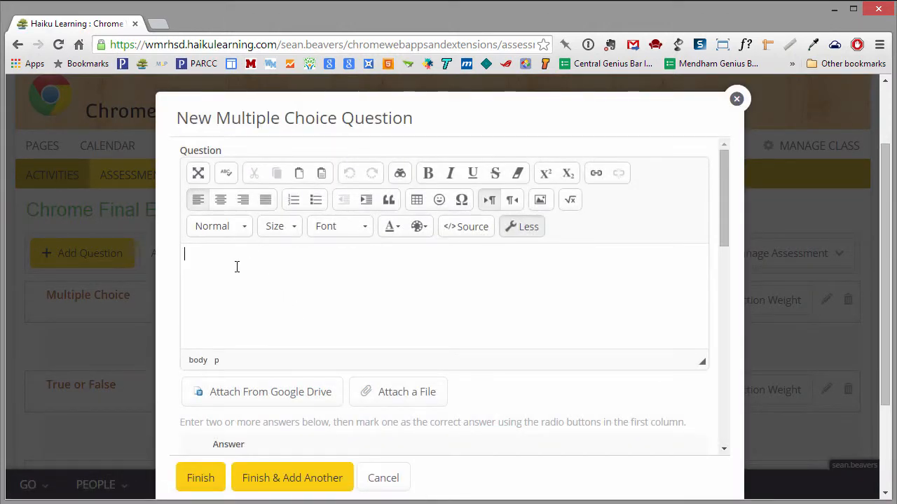
pyautogui.write('What is a key feature of Google Chrome t')
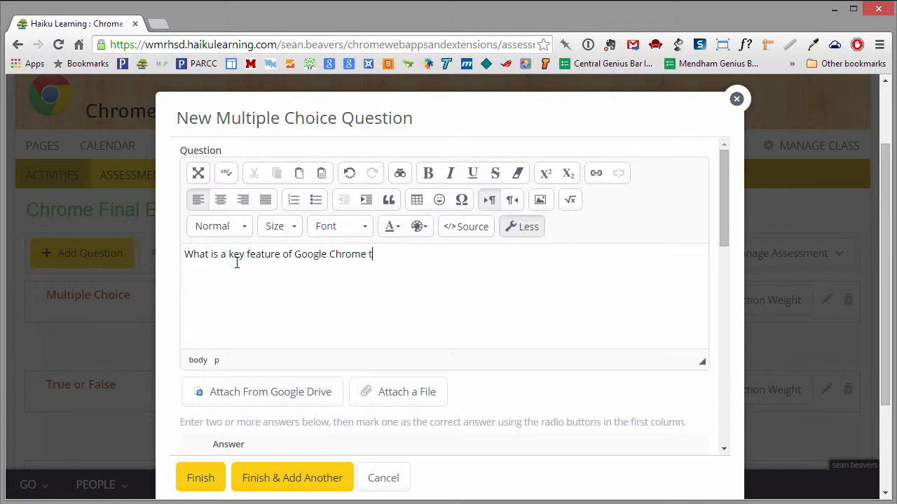
pyautogui.write('hat sets it apart from Inter')
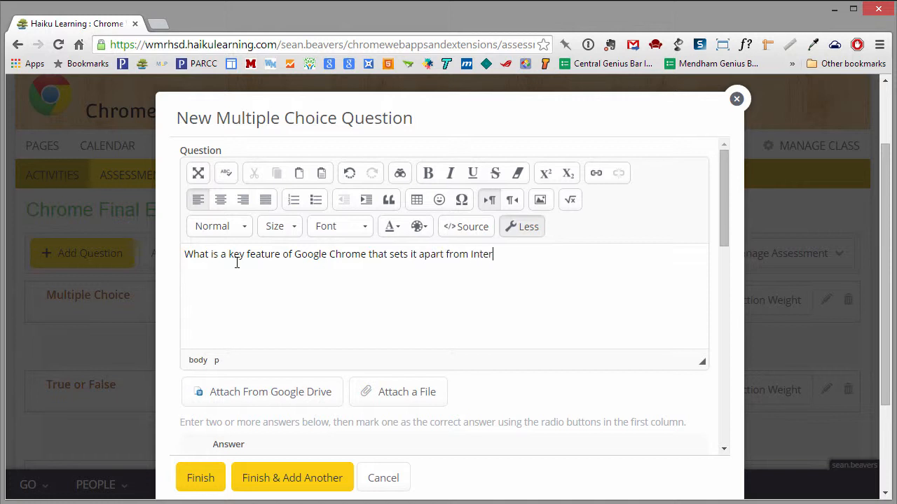
pyautogui.write('net Explorer?')
pyautogui.scroll(-3, 277, 297)
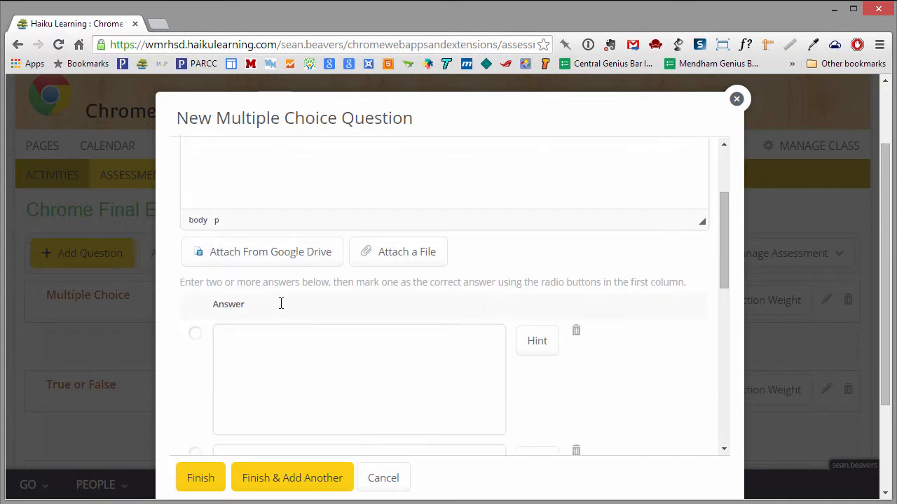
# Enter the answer choices Themes, Web apps and extensions, and Bookmarks bar
pyautogui.click(267, 320)
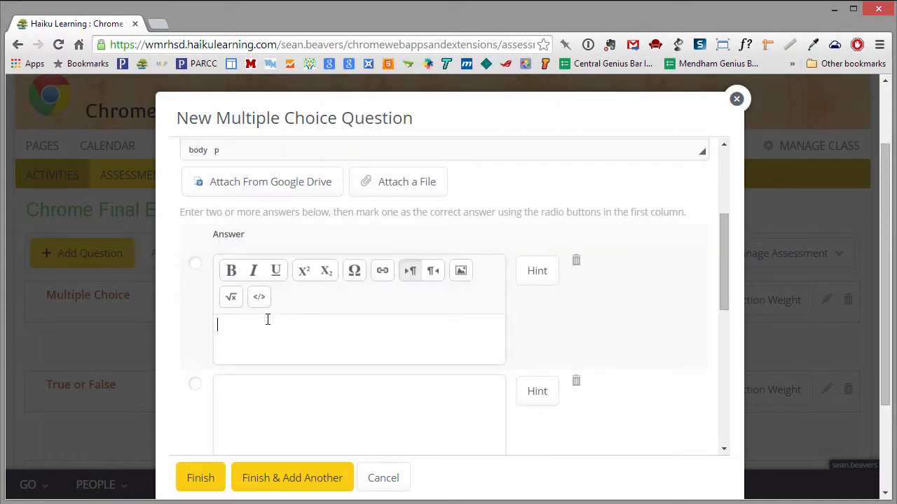
pyautogui.write('Themes')
pyautogui.click(241, 401)
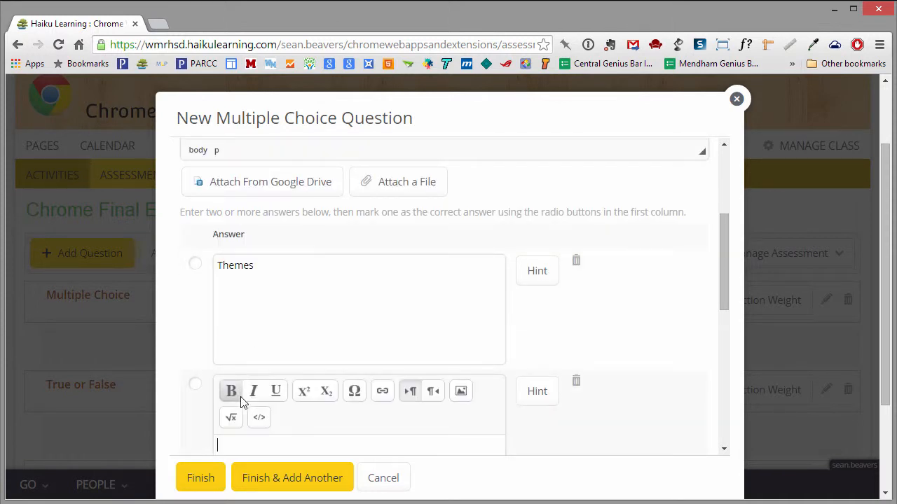
pyautogui.write('Web apps and')
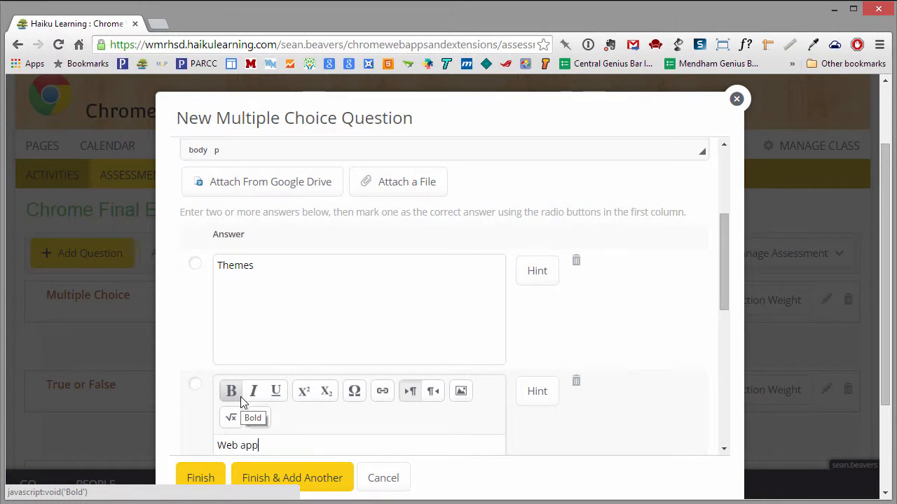
pyautogui.write('sion')
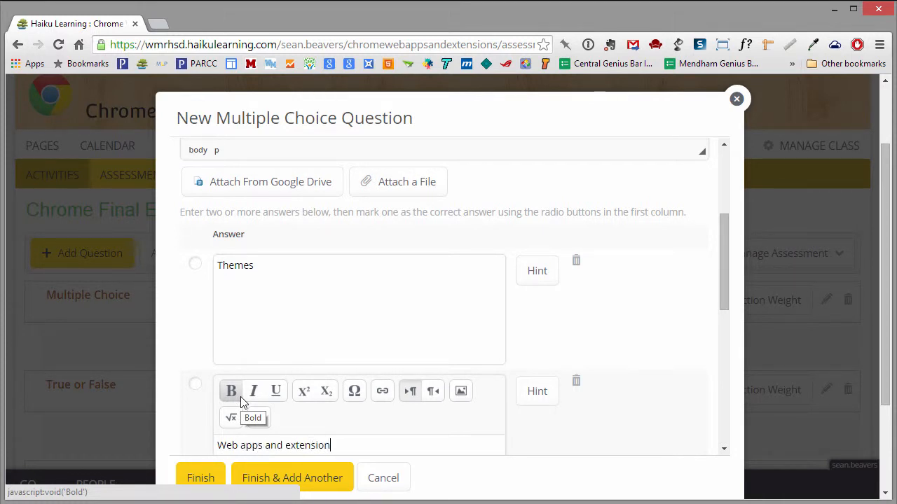
pyautogui.write('s')
pyautogui.scroll(-2, 242, 403)
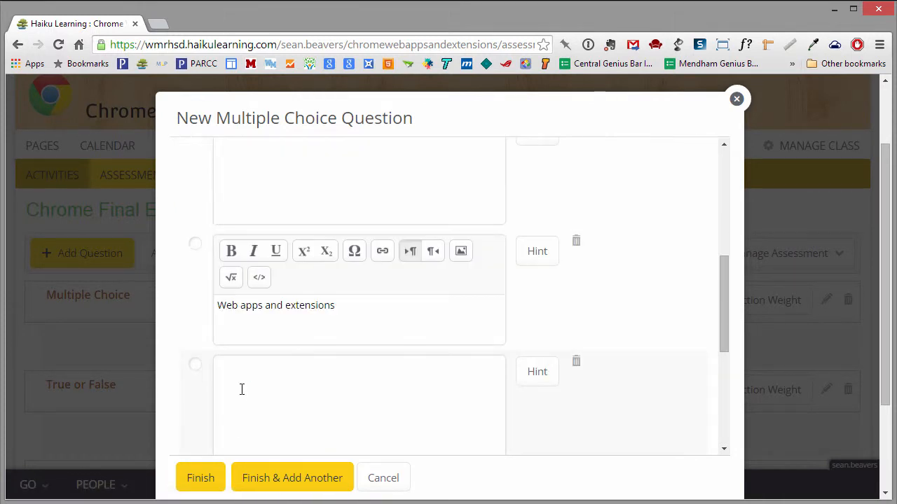
pyautogui.click(252, 369)
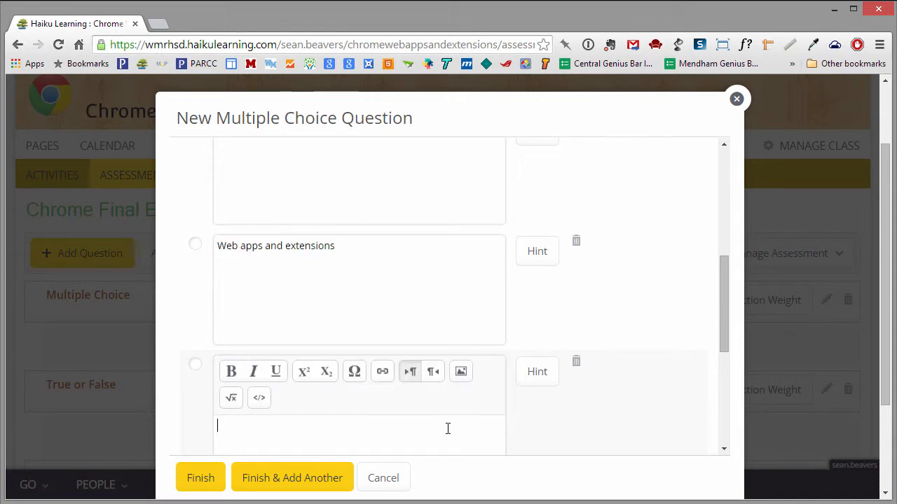
pyautogui.write('Bookmarks bar')
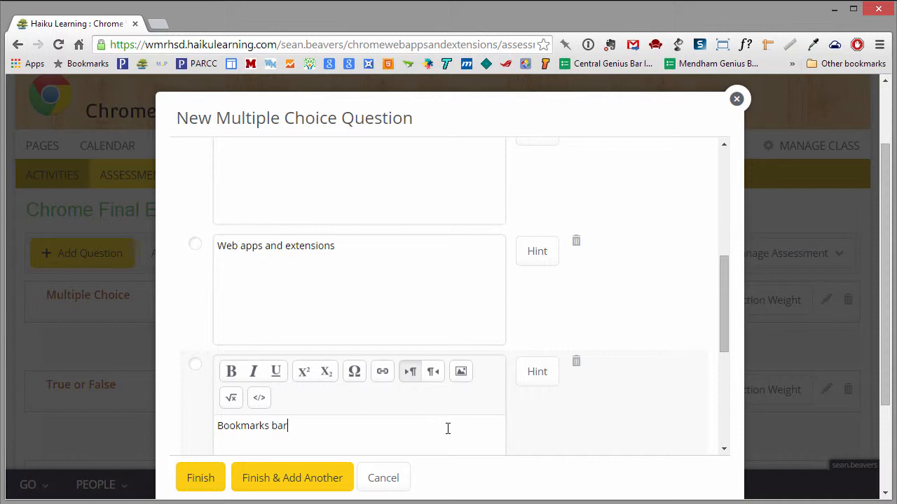
# Mark Web apps and extensions correct with kudos 'Great job! That is correct.'
pyautogui.click(195, 245)
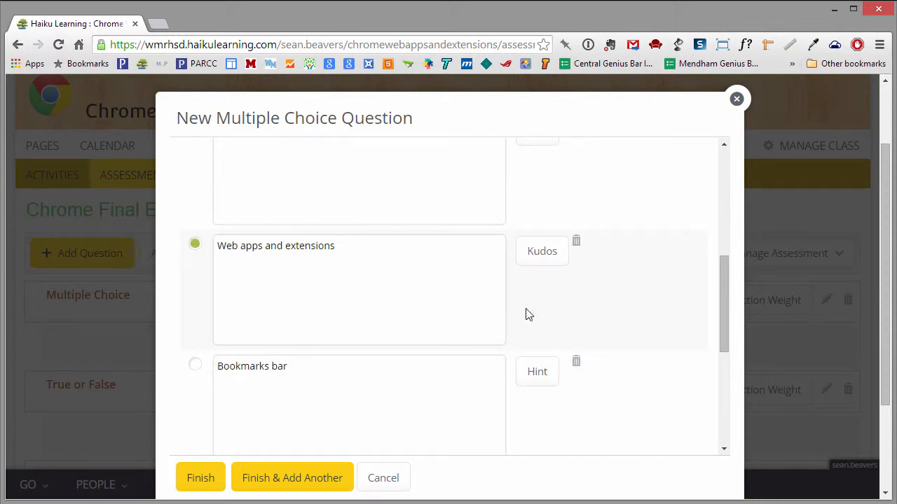
pyautogui.click(551, 252)
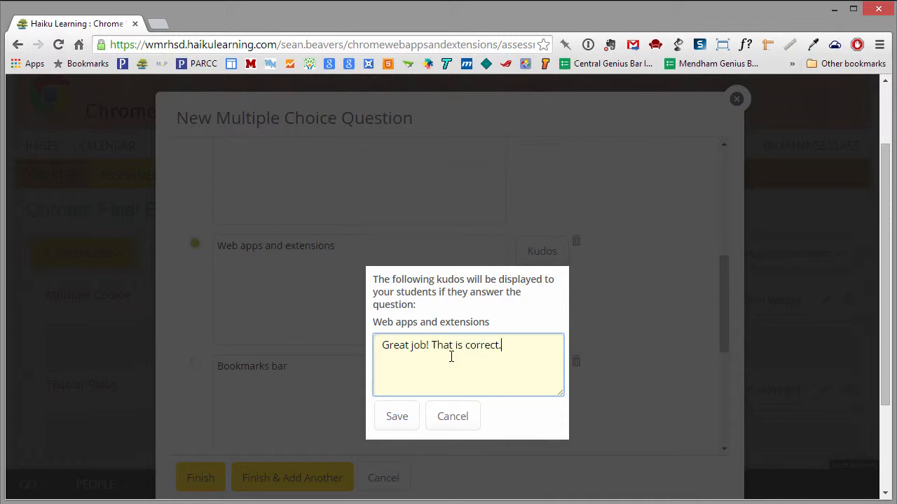
pyautogui.click(397, 416)
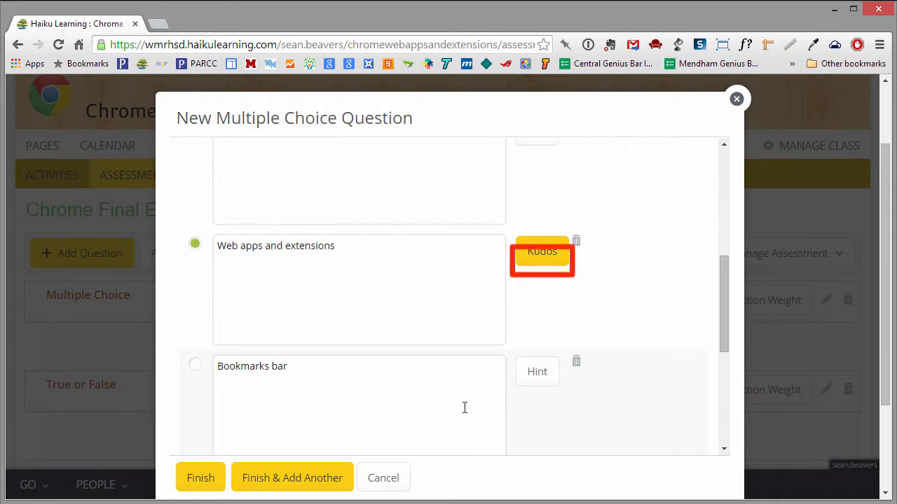
pyautogui.scroll(1, 542, 280)
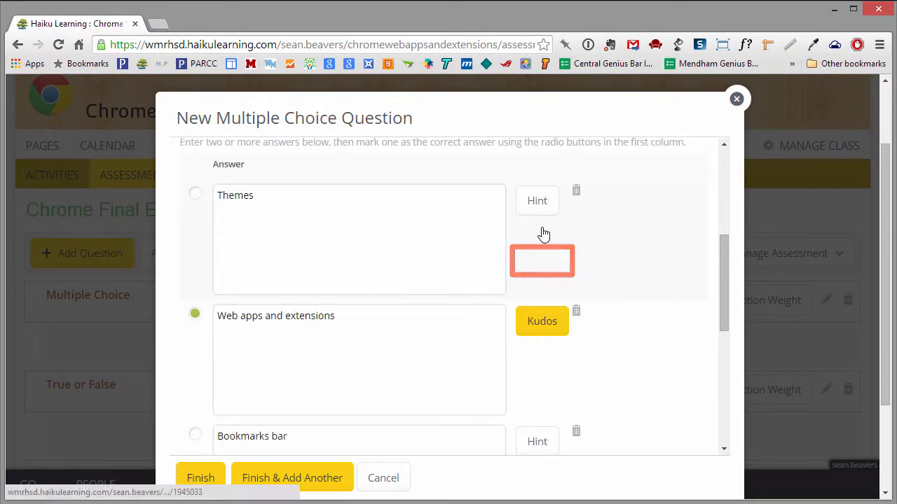
# Add 'final' to the question's tags after chrome and save the question to the exam
pyautogui.scroll(-4, 471, 371)
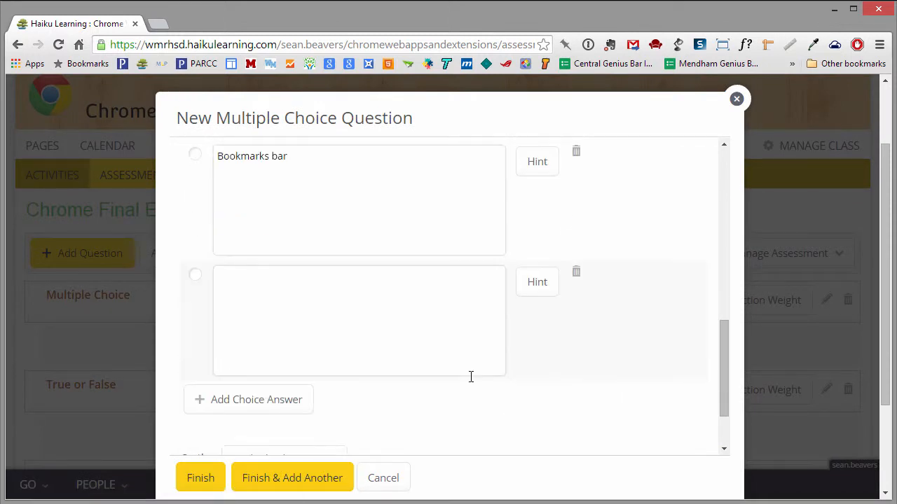
pyautogui.scroll(-1, 434, 412)
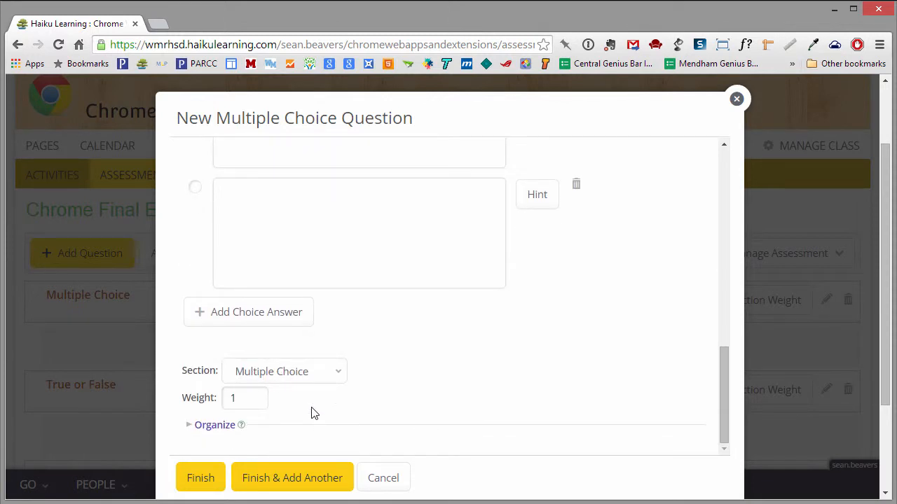
pyautogui.click(190, 427)
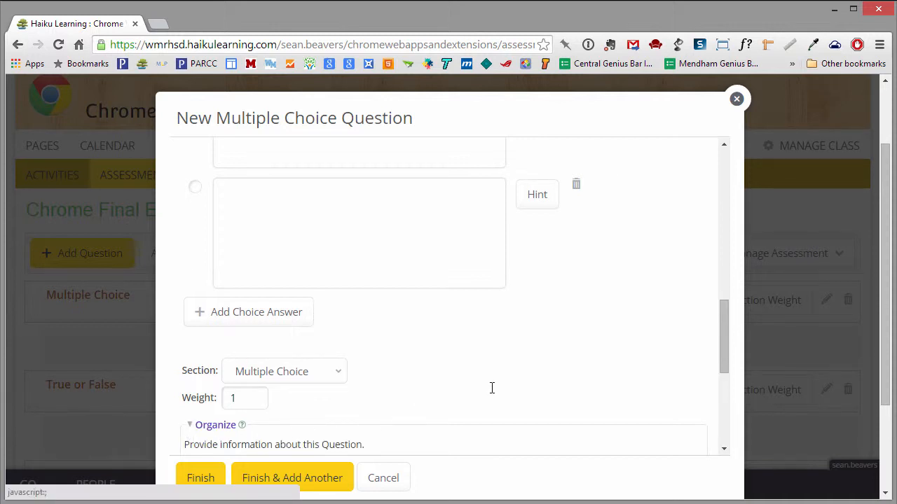
pyautogui.scroll(-3, 492, 388)
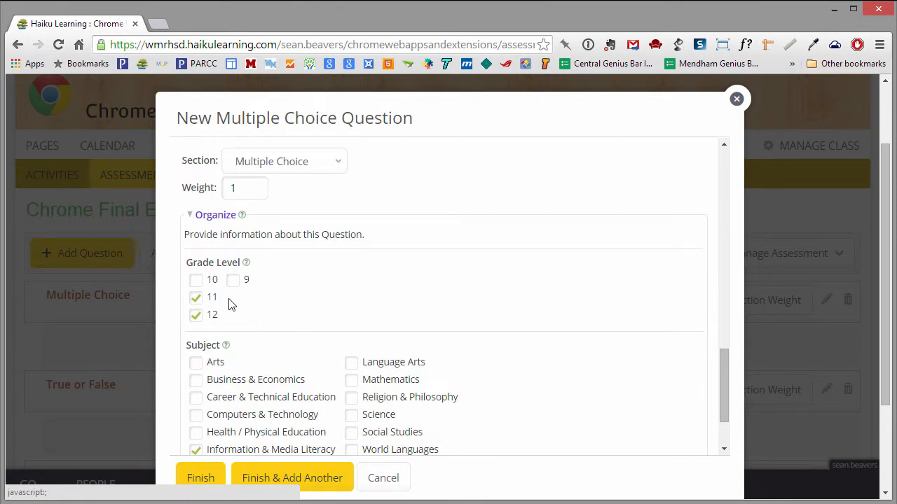
pyautogui.scroll(-3, 282, 382)
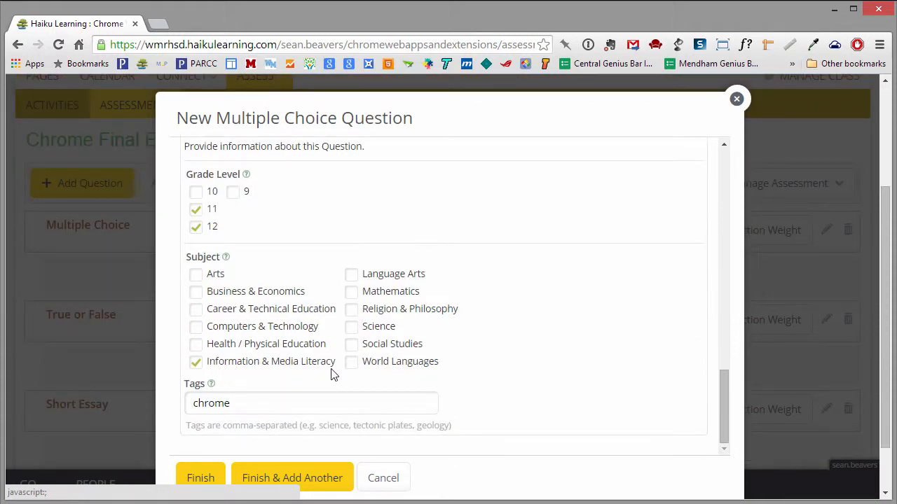
pyautogui.click(257, 402)
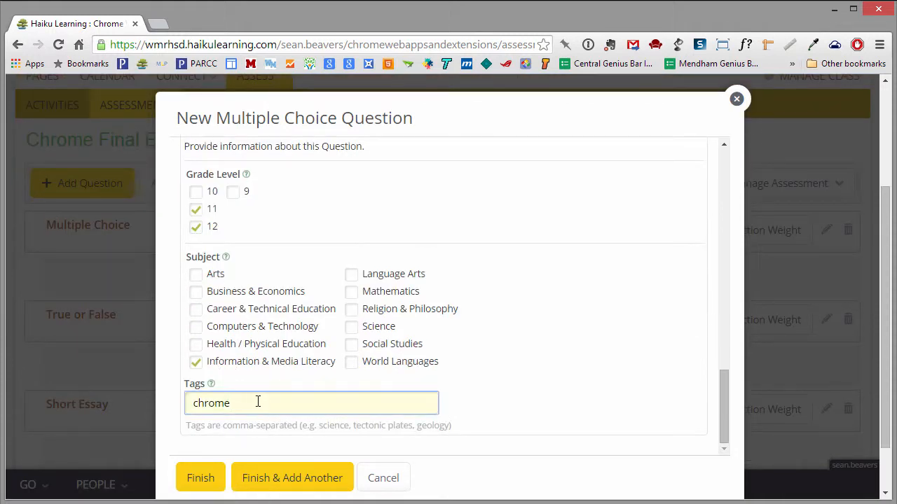
pyautogui.write(', final exam')
pyautogui.click(201, 484)
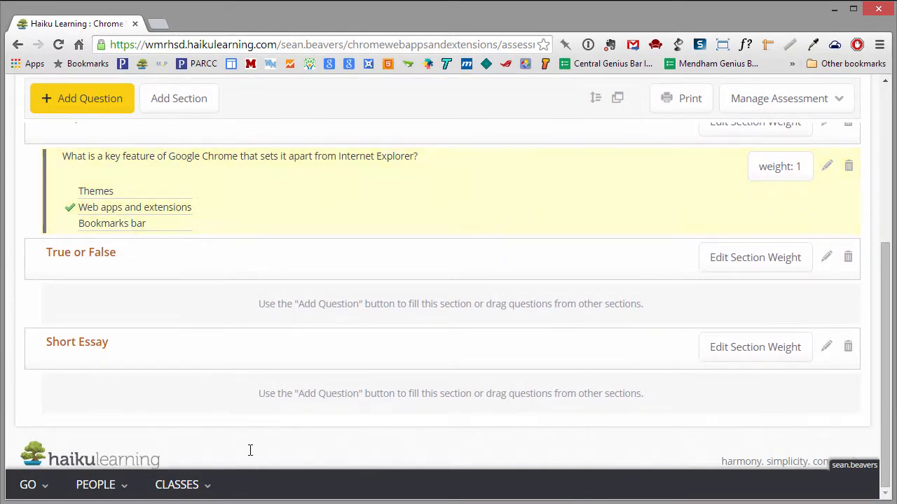
pyautogui.click(90, 100)
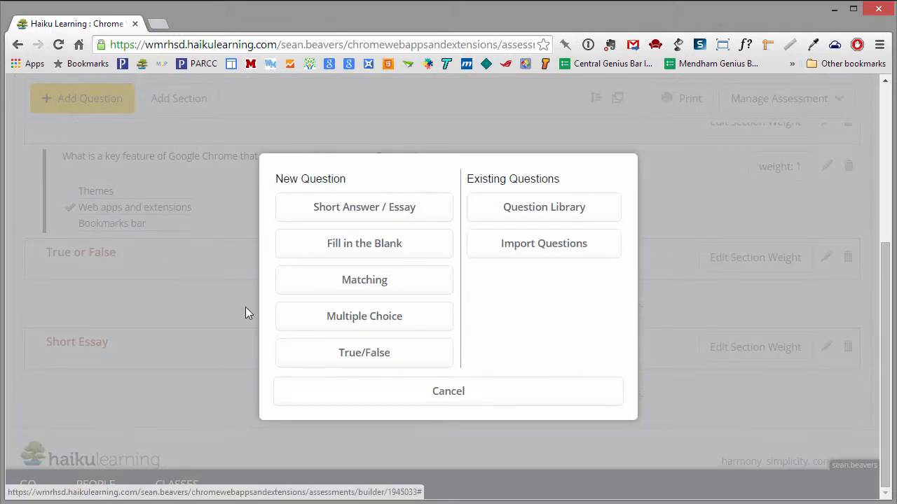
# Add a true/false question 'Chrome has the ability to sync your information' with True correct
pyautogui.click(320, 354)
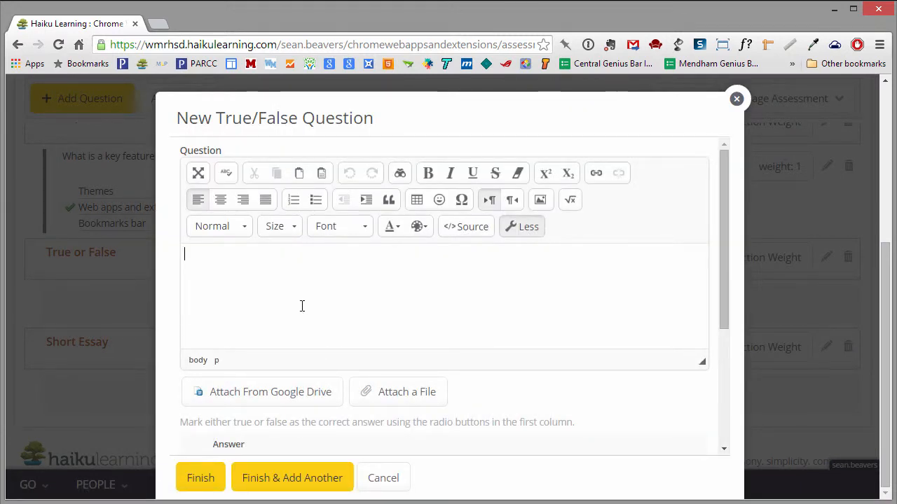
pyautogui.write('Crh')
pyautogui.press('BackSpace')
pyautogui.press('BackSpace')
pyautogui.press('BackSpace')
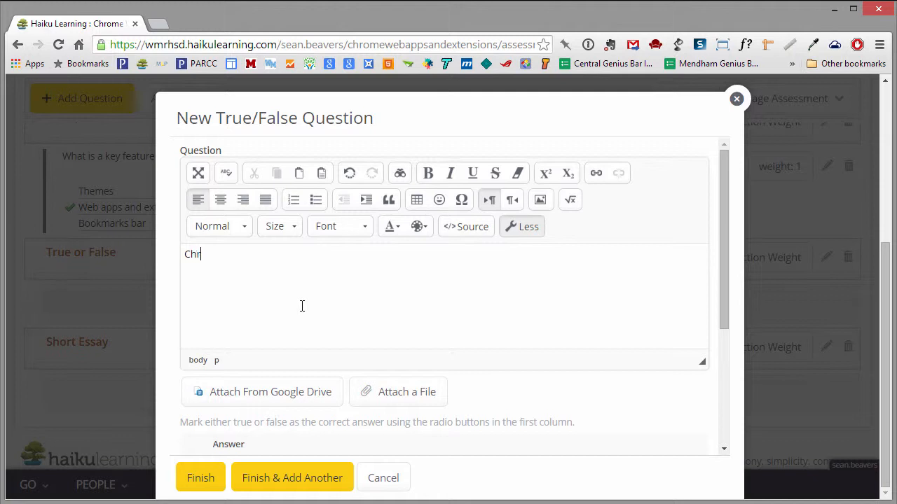
pyautogui.write('ome has the ability to sync your inf')
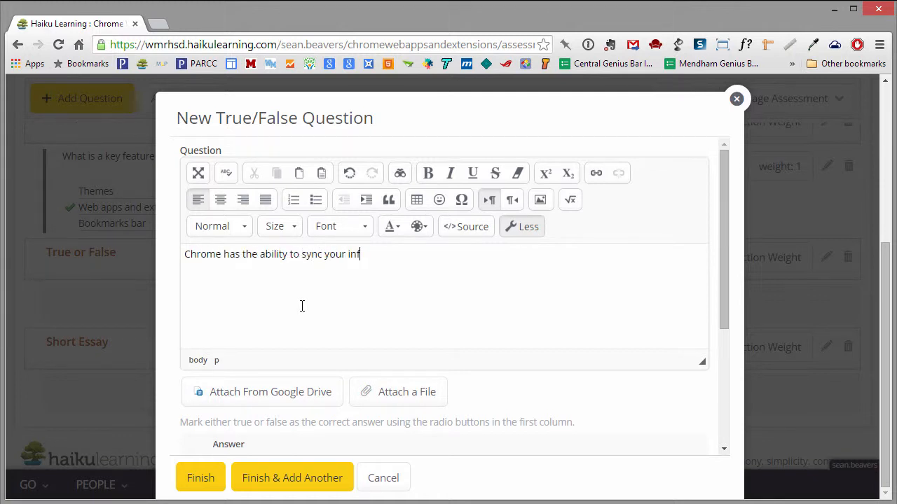
pyautogui.write('ormation')
pyautogui.scroll(-3, 302, 308)
pyautogui.click(195, 273)
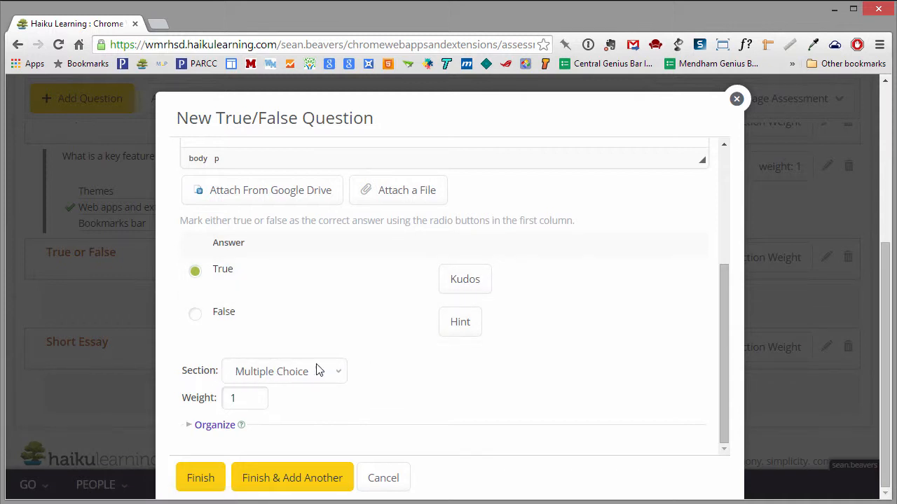
# Put the sync question in the True or False section, add the 'final exam' tag after chrome, and save it
pyautogui.click(337, 375)
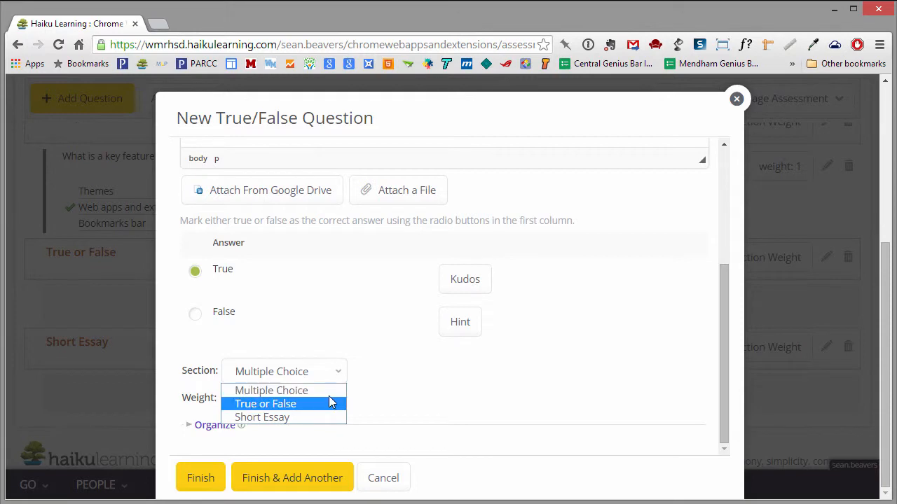
pyautogui.click(331, 404)
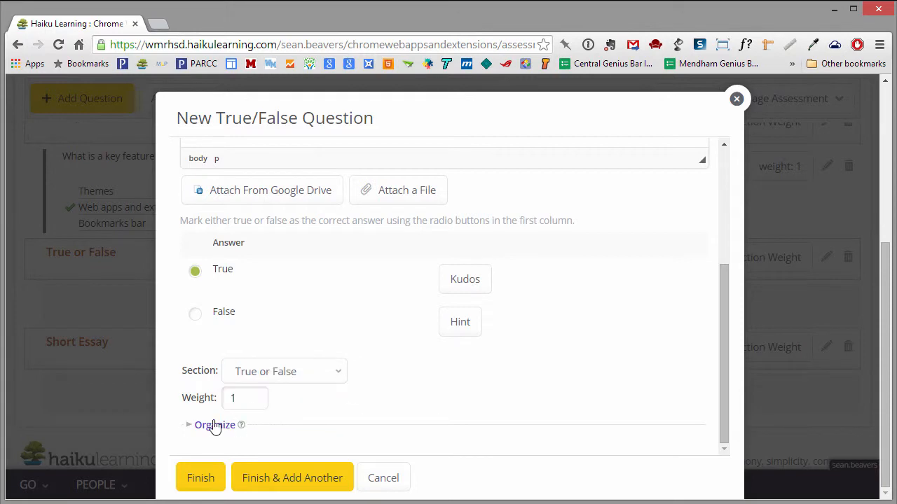
pyautogui.click(189, 425)
pyautogui.scroll(-5, 406, 399)
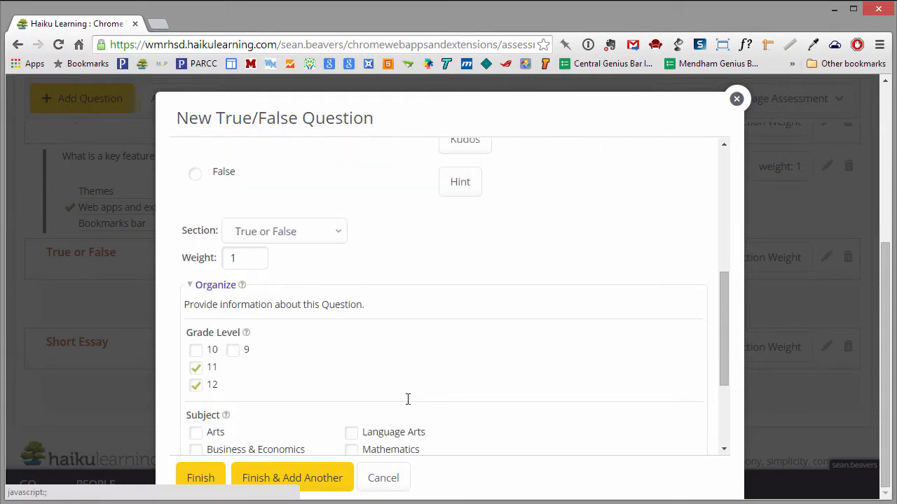
pyautogui.click(254, 403)
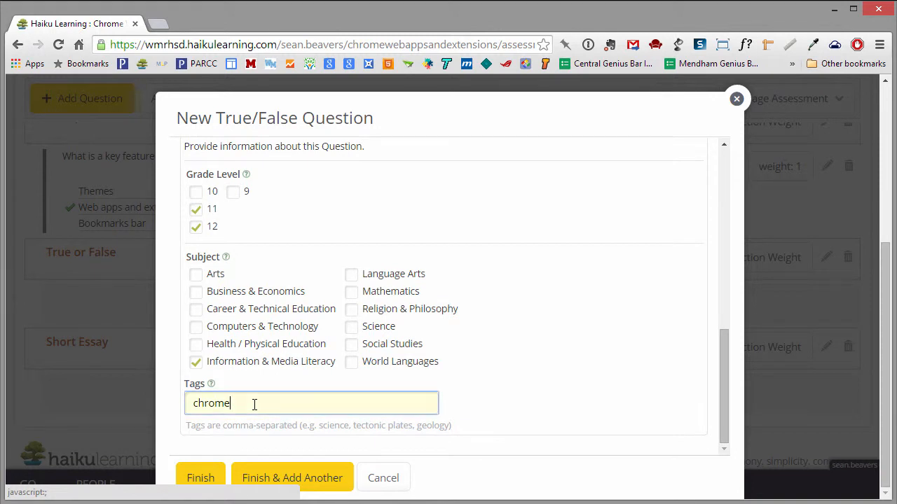
pyautogui.write(', final exam')
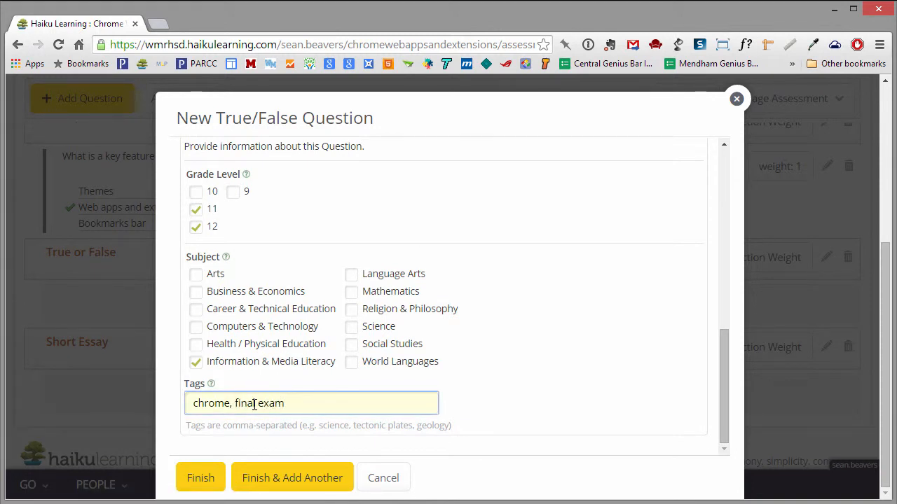
pyautogui.click(200, 484)
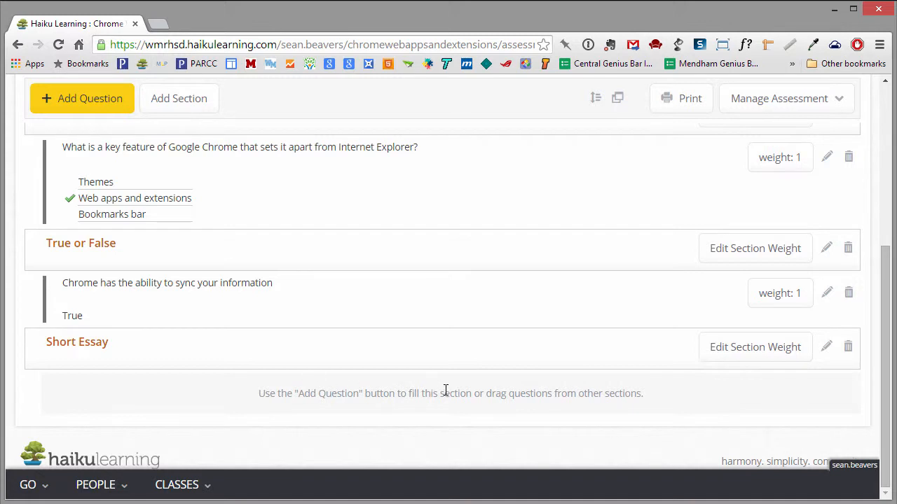
pyautogui.scroll(2, 452, 387)
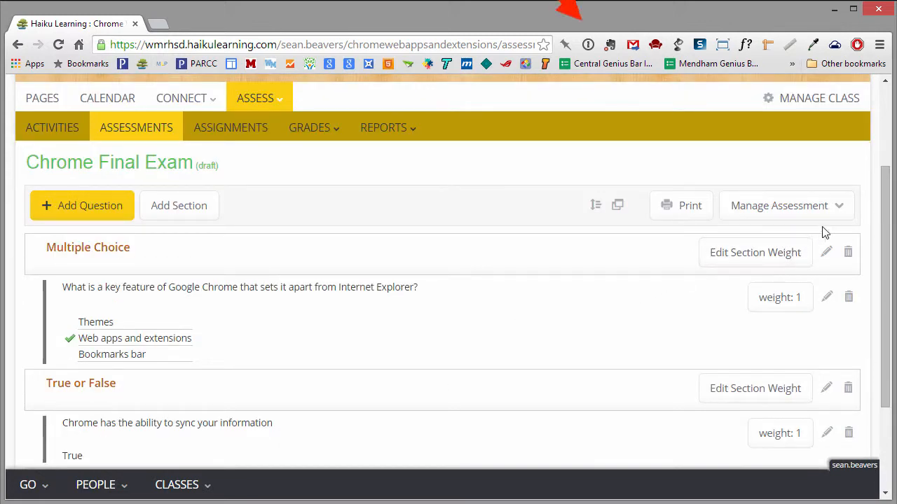
# Choose Publish from the Manage Assessment menu for the Chrome Final Exam
pyautogui.click(839, 216)
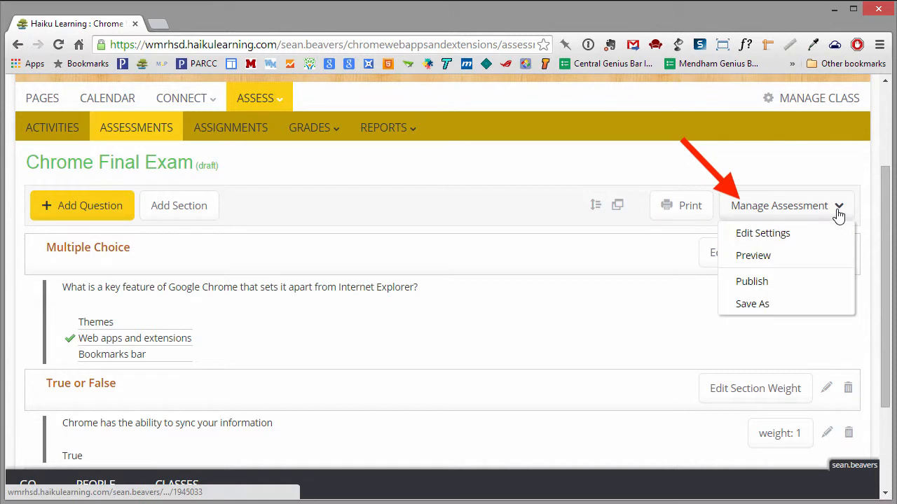
pyautogui.click(795, 284)
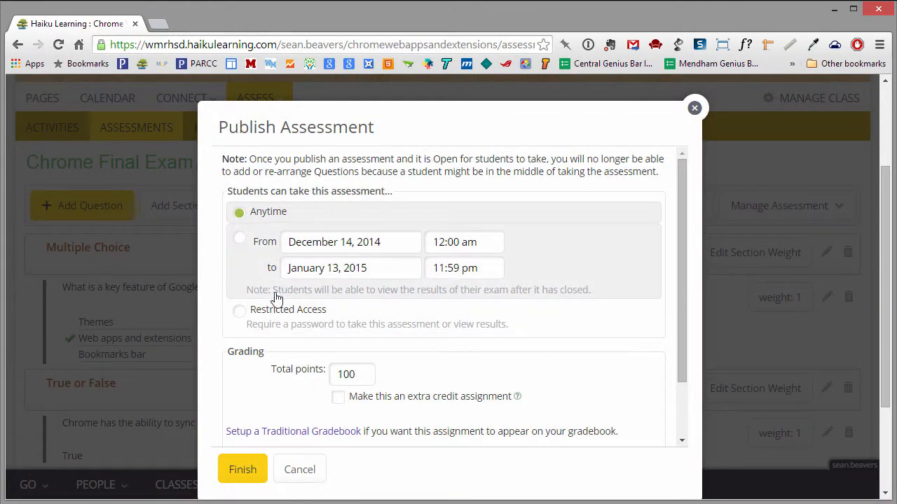
# Replace Anytime with a date window starting and ending December 15, 2014
pyautogui.click(240, 241)
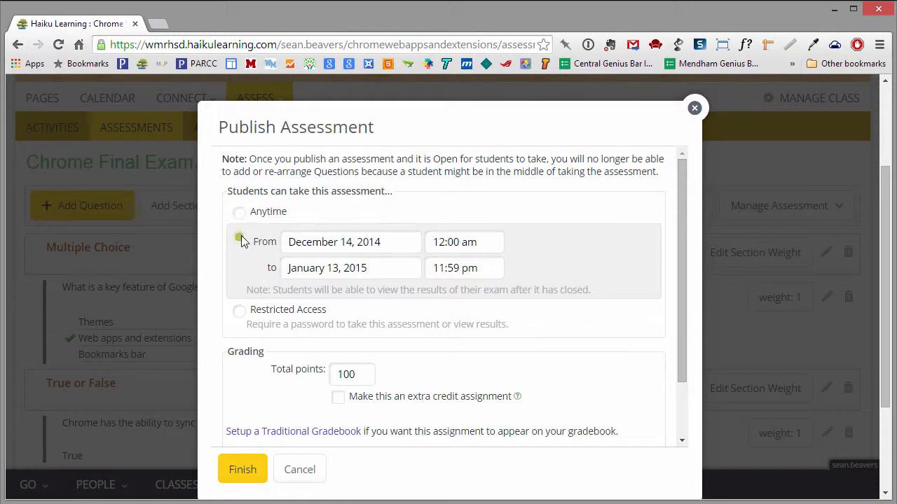
pyautogui.click(353, 241)
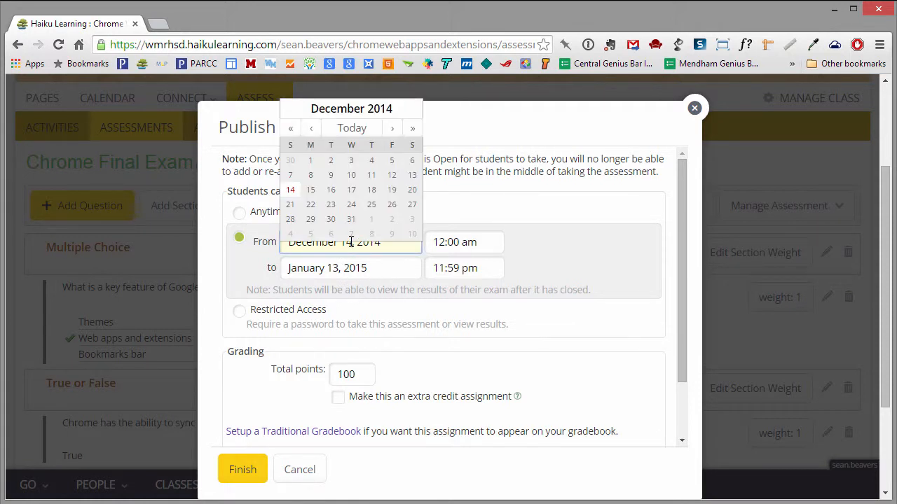
pyautogui.click(312, 190)
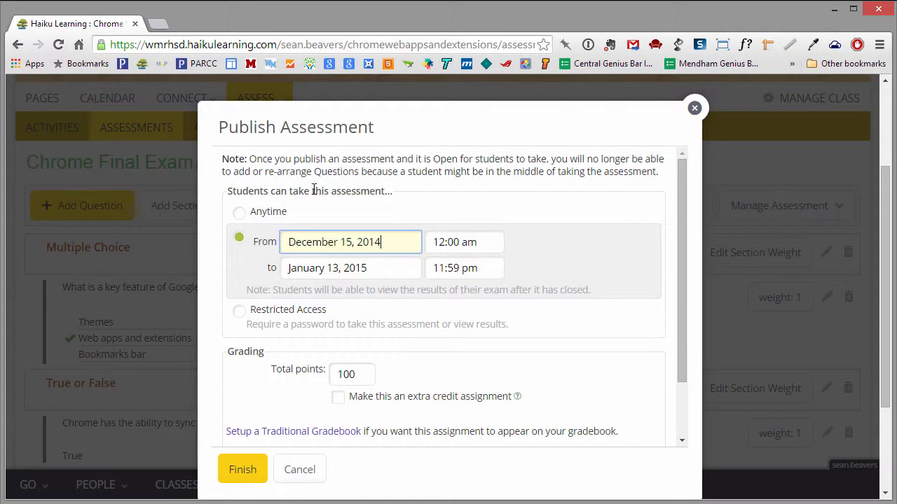
pyautogui.click(332, 271)
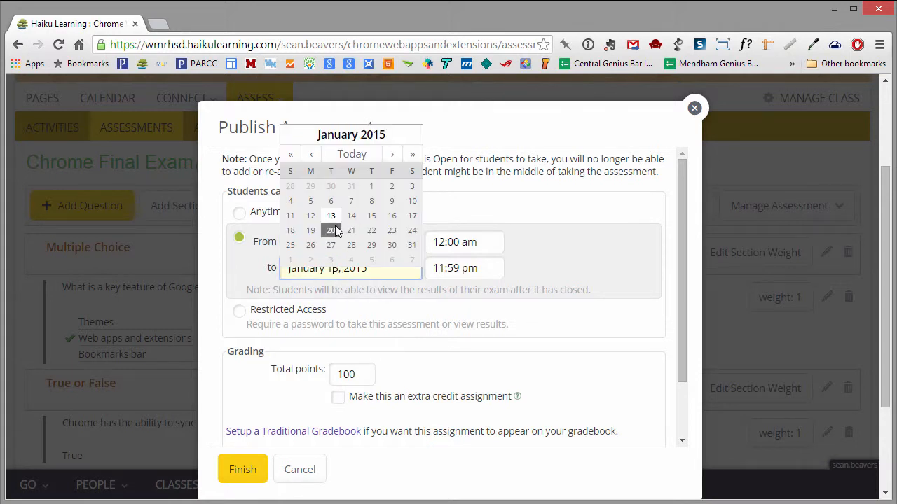
pyautogui.click(311, 155)
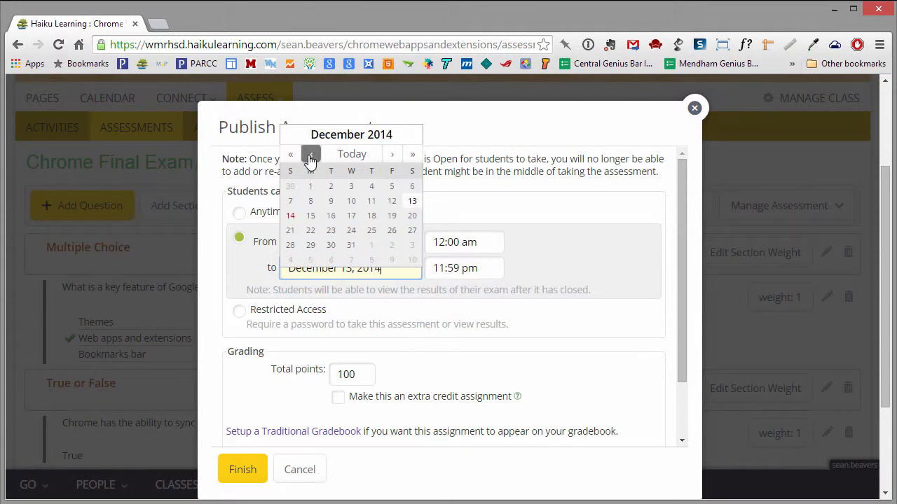
pyautogui.click(311, 216)
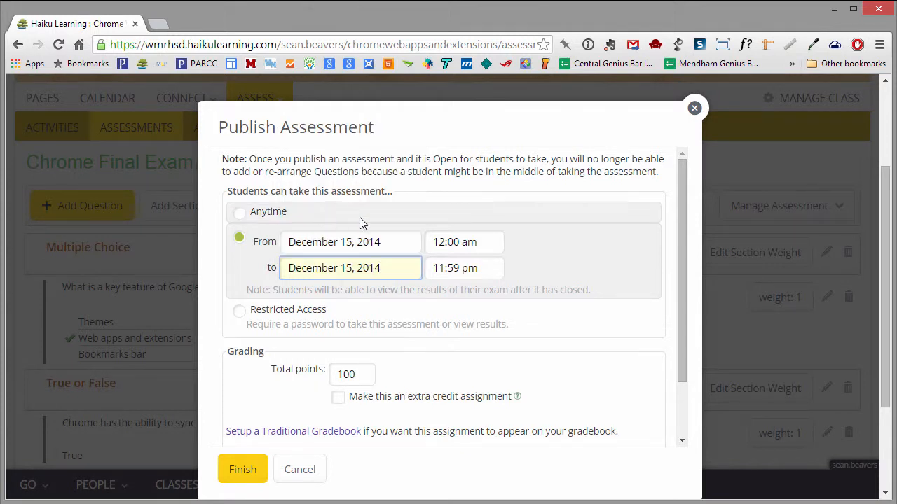
# Set the window's start time to 7:40am and end time to 8:38am
pyautogui.click(463, 241)
pyautogui.write('7')
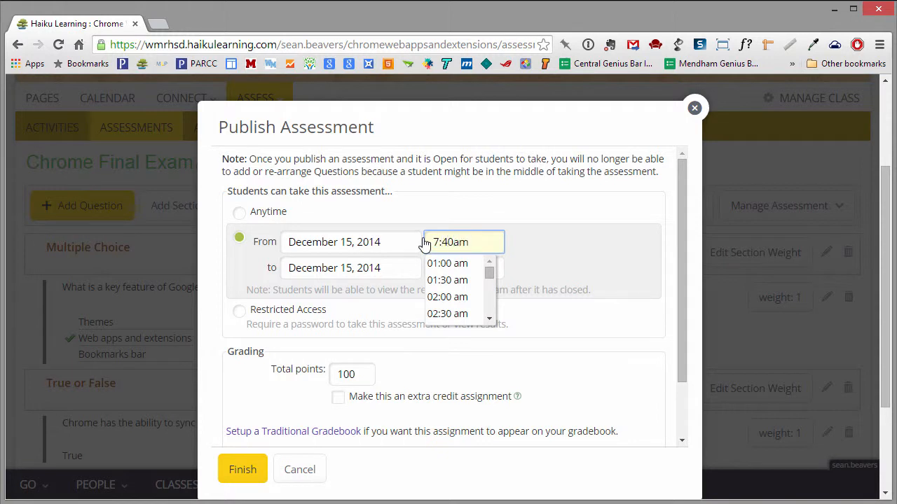
pyautogui.click(611, 242)
pyautogui.click(473, 269)
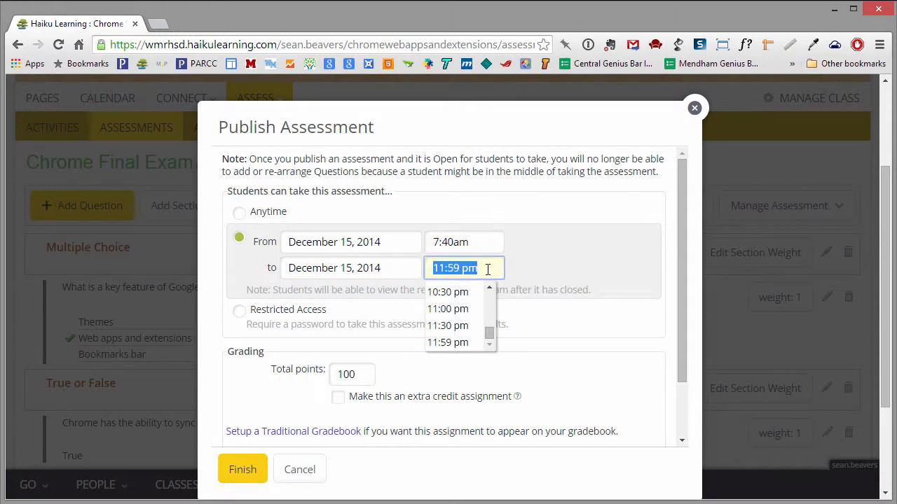
pyautogui.write('8:')
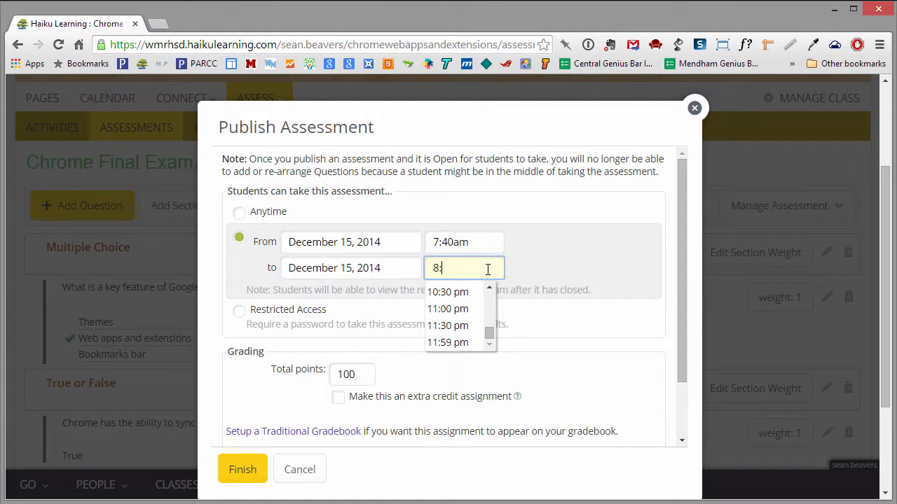
pyautogui.write('38am')
pyautogui.click(570, 290)
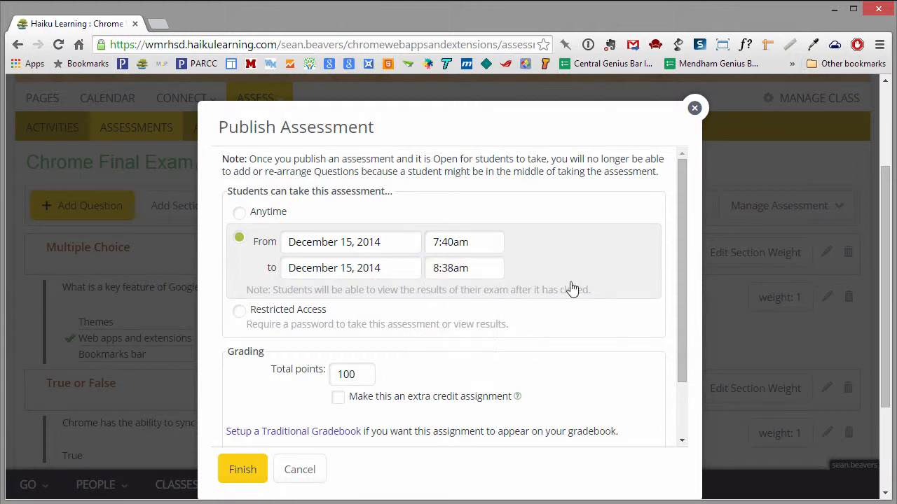
# Make the exam Restricted Access, place it on the Web Apps & Extensions page, and finish publishing
pyautogui.click(238, 314)
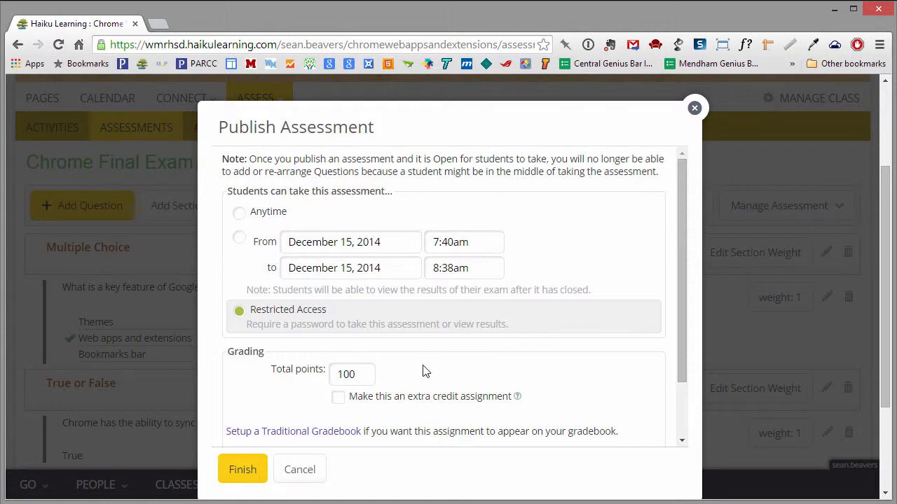
pyautogui.moveTo(683, 353); pyautogui.dragTo(686, 416)
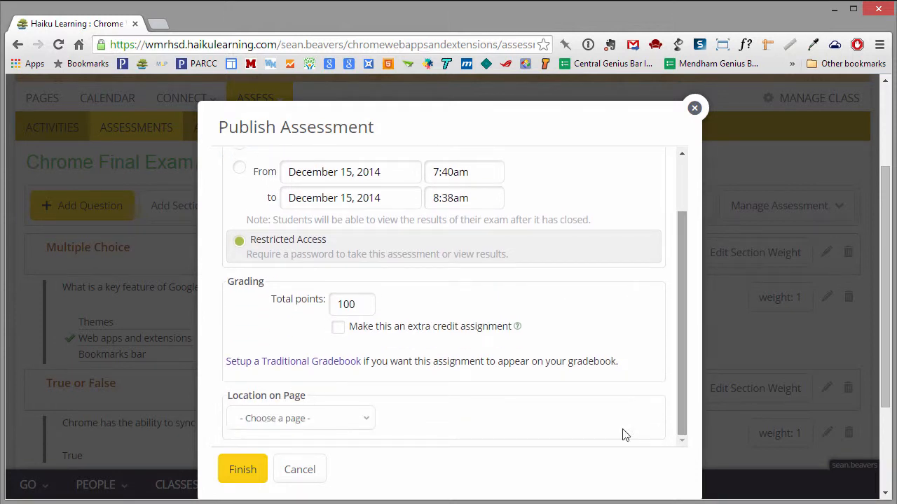
pyautogui.click(330, 418)
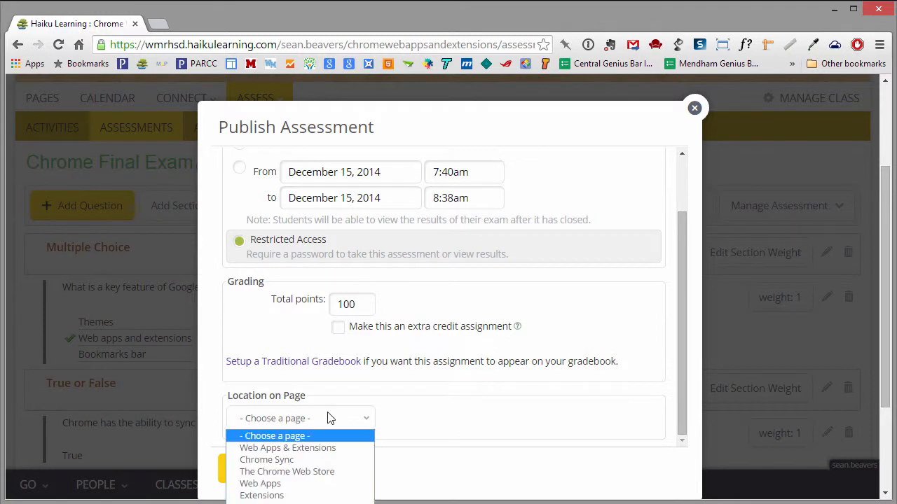
pyautogui.click(303, 449)
pyautogui.click(246, 472)
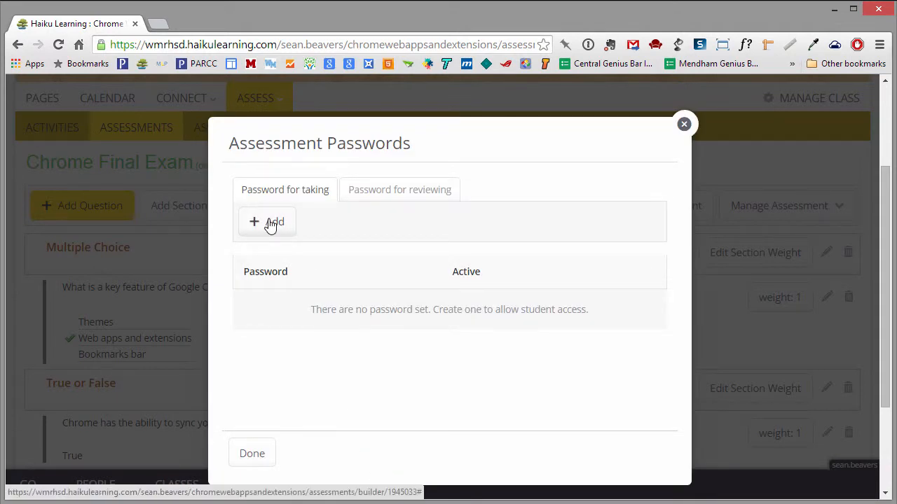
pyautogui.click(271, 225)
# Enter the password for taking the exam, revealing it to correct a misspelling
pyautogui.click(287, 226)
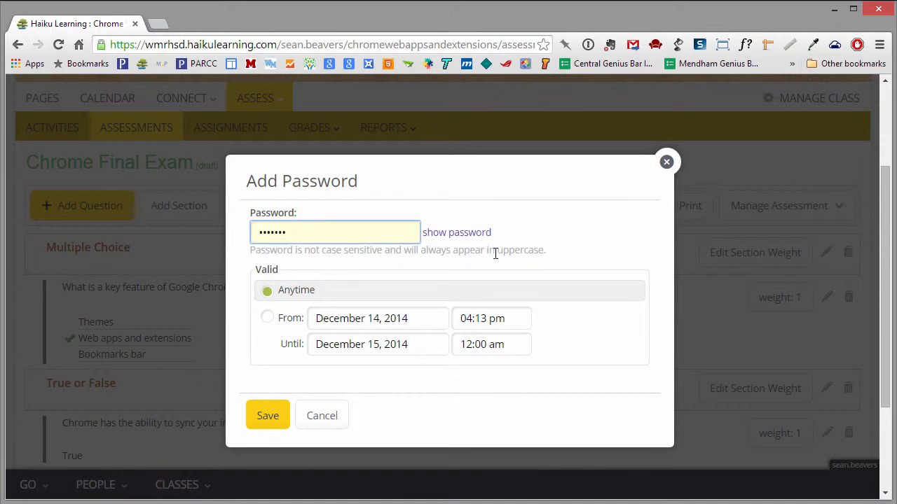
pyautogui.click(469, 233)
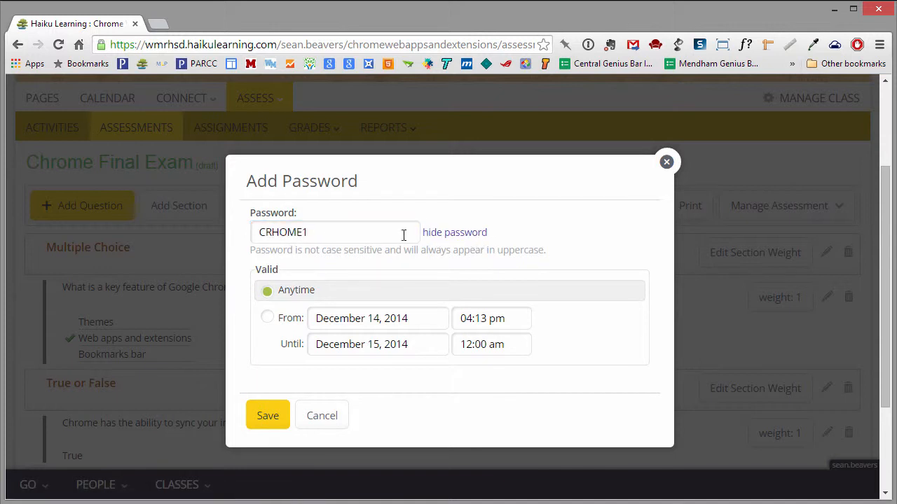
pyautogui.click(327, 234)
pyautogui.moveTo(326, 234); pyautogui.dragTo(234, 230)
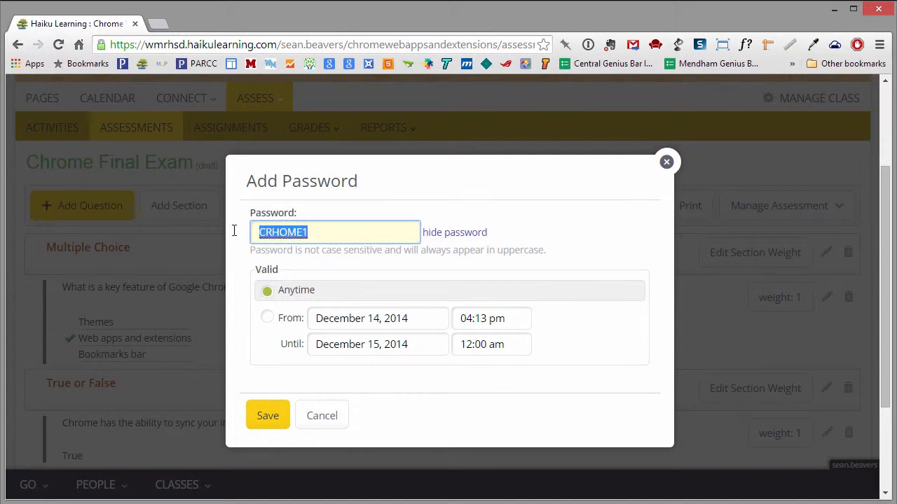
pyautogui.write('CHRO')
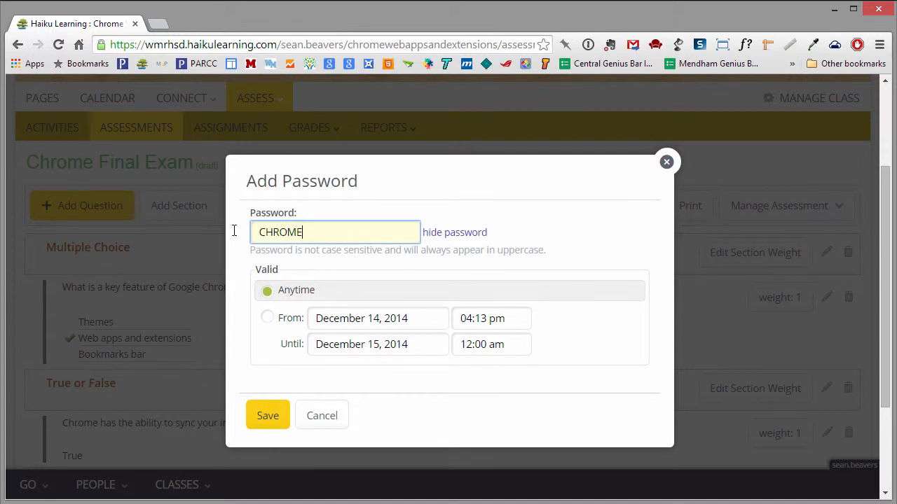
# Limit the password to December 16, 2014, 7:40am to 8:38am, and save it
pyautogui.click(268, 318)
pyautogui.click(374, 322)
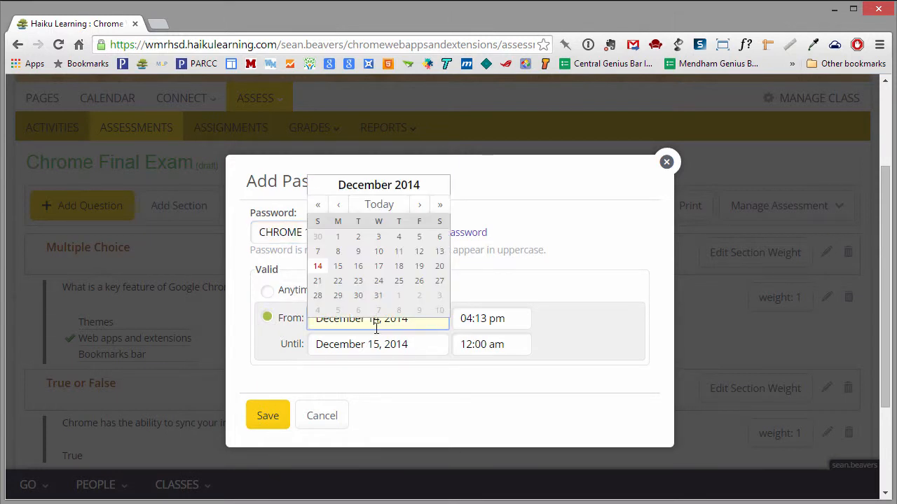
pyautogui.click(357, 264)
pyautogui.click(376, 345)
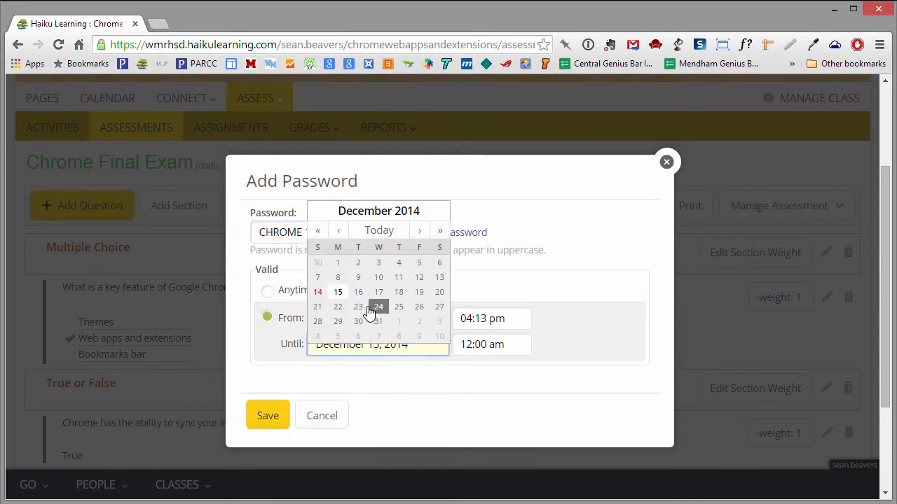
pyautogui.click(358, 292)
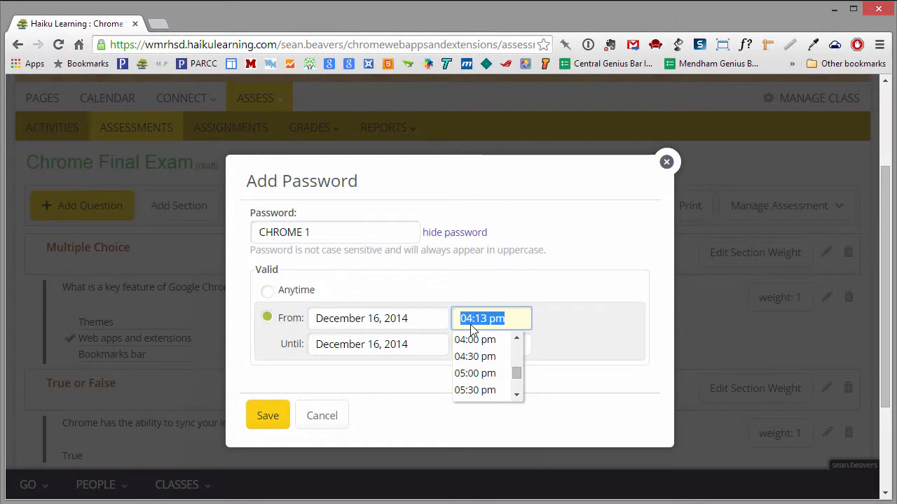
pyautogui.write('7:40am')
pyautogui.click(511, 344)
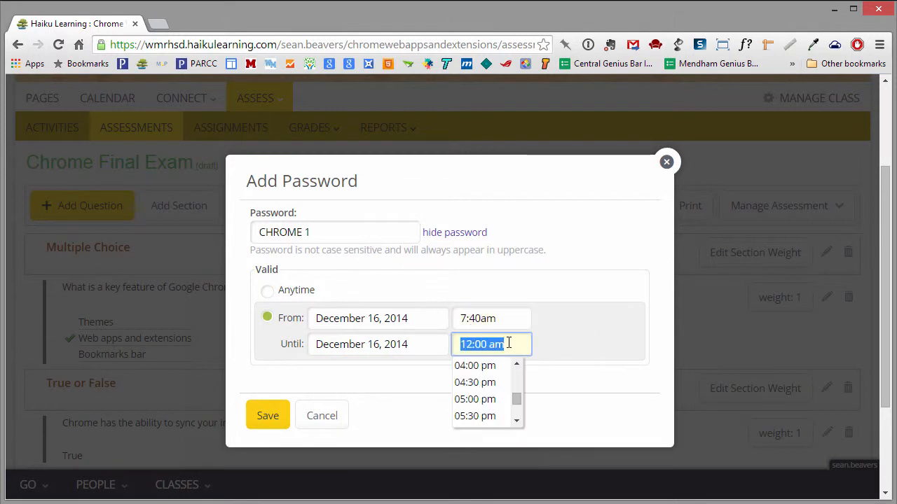
pyautogui.write('8:38am')
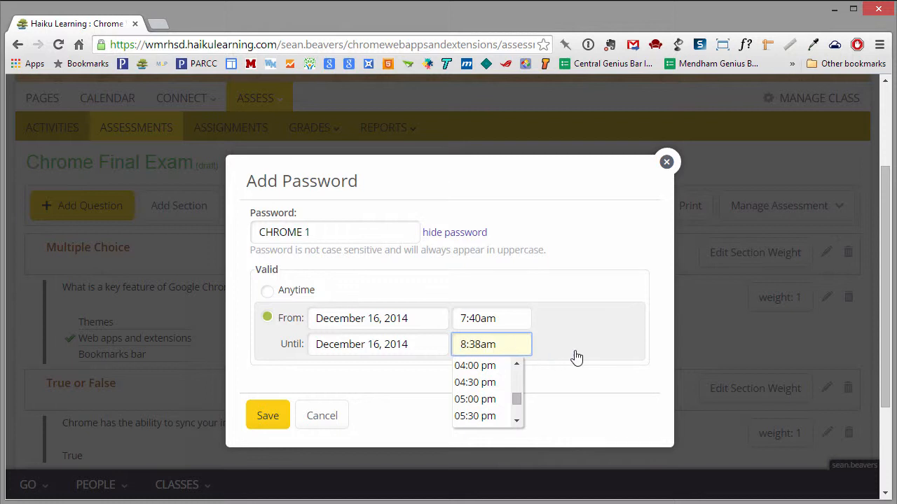
pyautogui.click(576, 357)
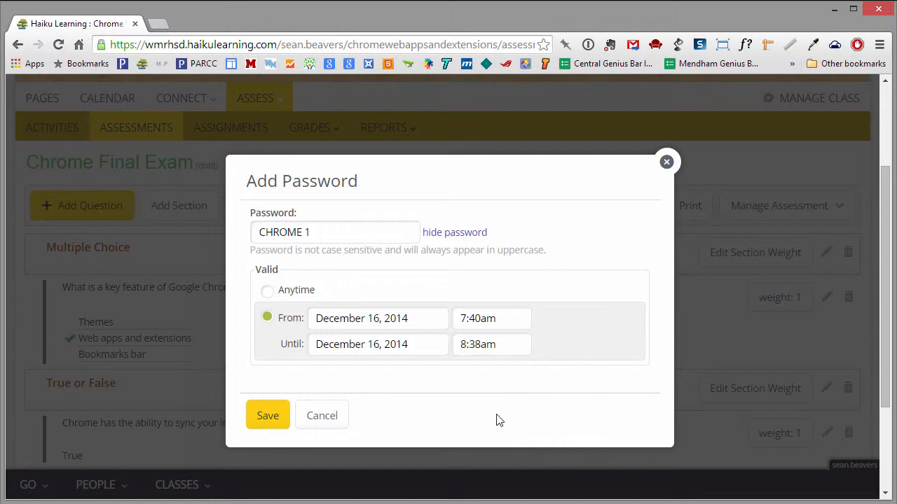
pyautogui.click(278, 417)
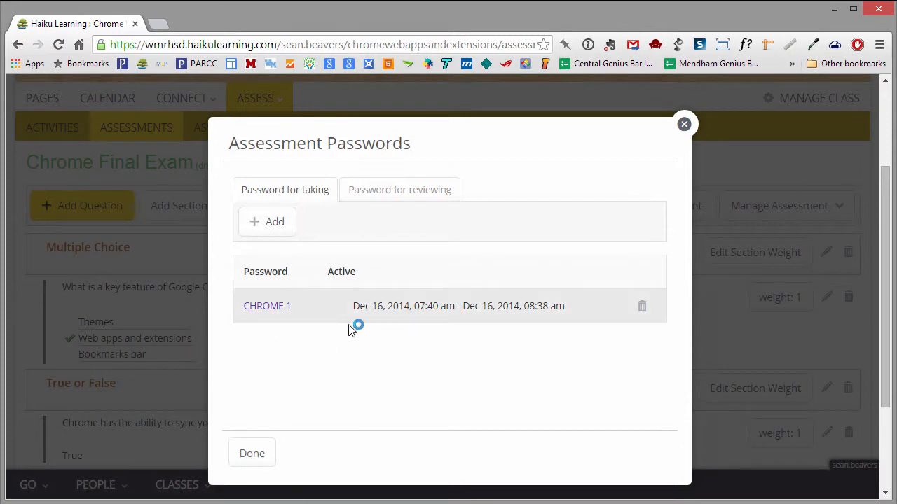
# Add a password for reviewing results, valid Anytime, save it, and close the password setup
pyautogui.click(394, 196)
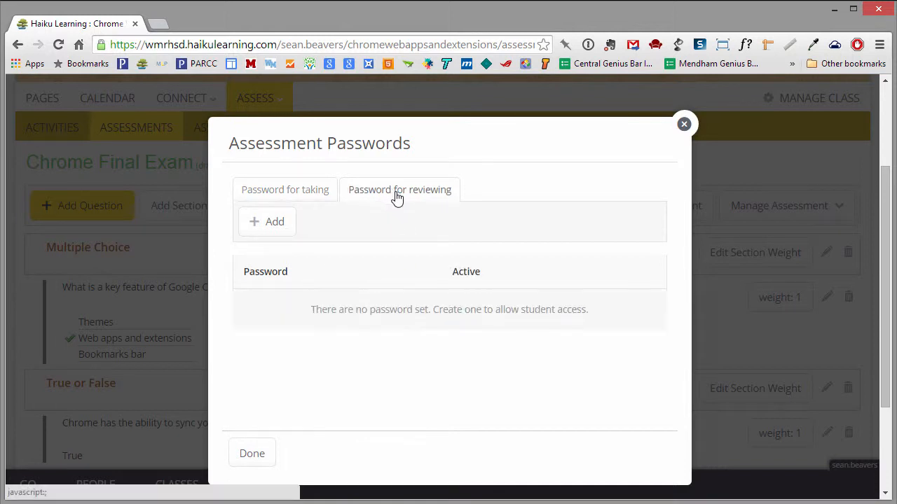
pyautogui.click(276, 224)
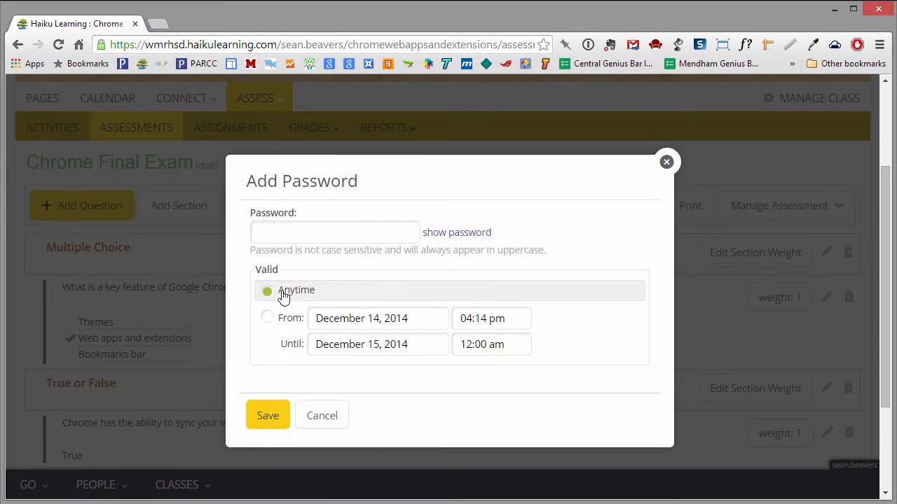
pyautogui.click(335, 232)
pyautogui.write('••••')
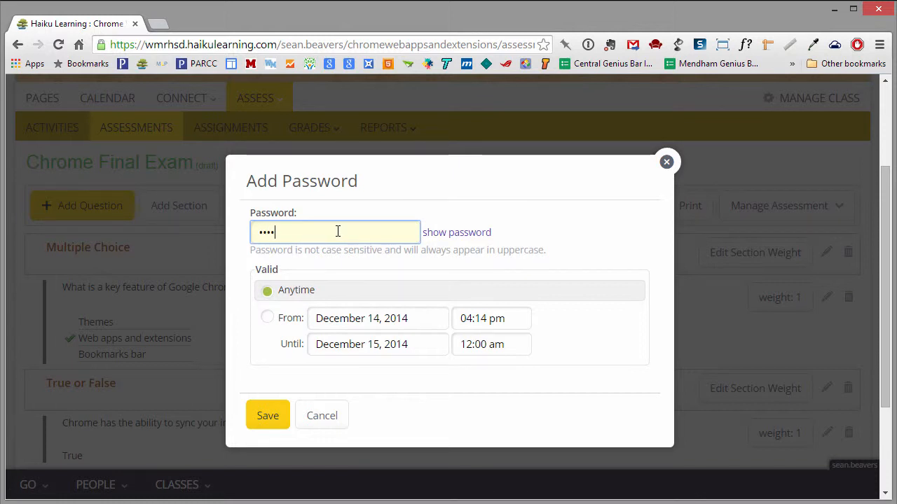
pyautogui.write('ME 2')
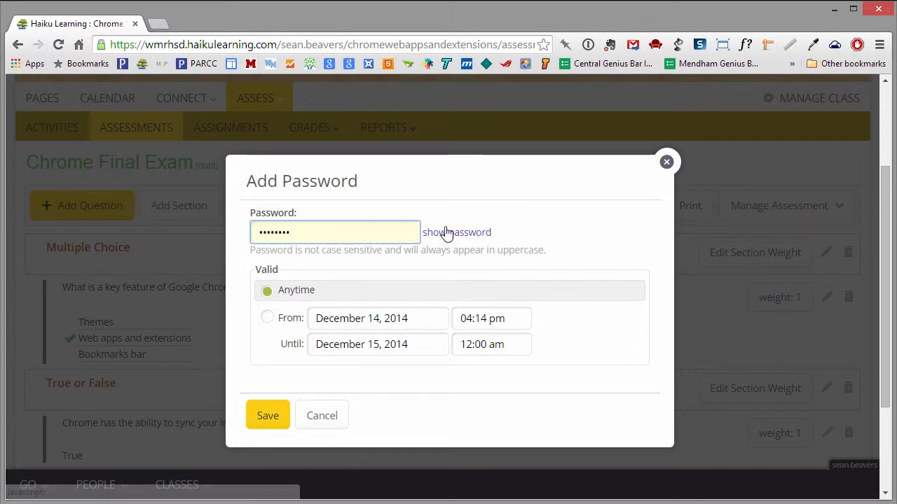
pyautogui.click(449, 232)
pyautogui.click(274, 414)
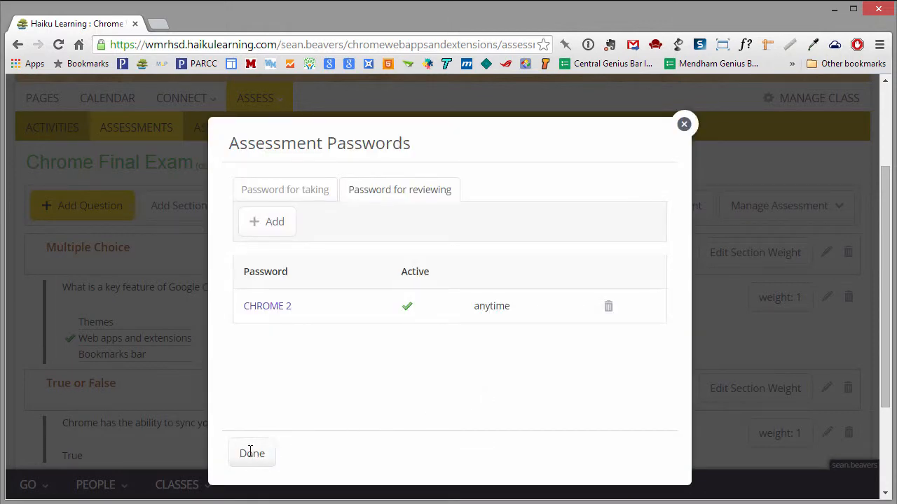
pyautogui.click(251, 453)
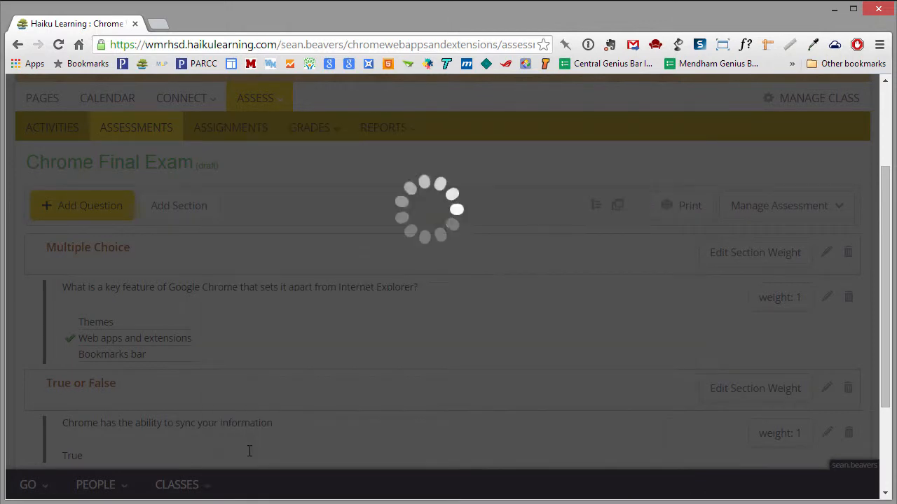